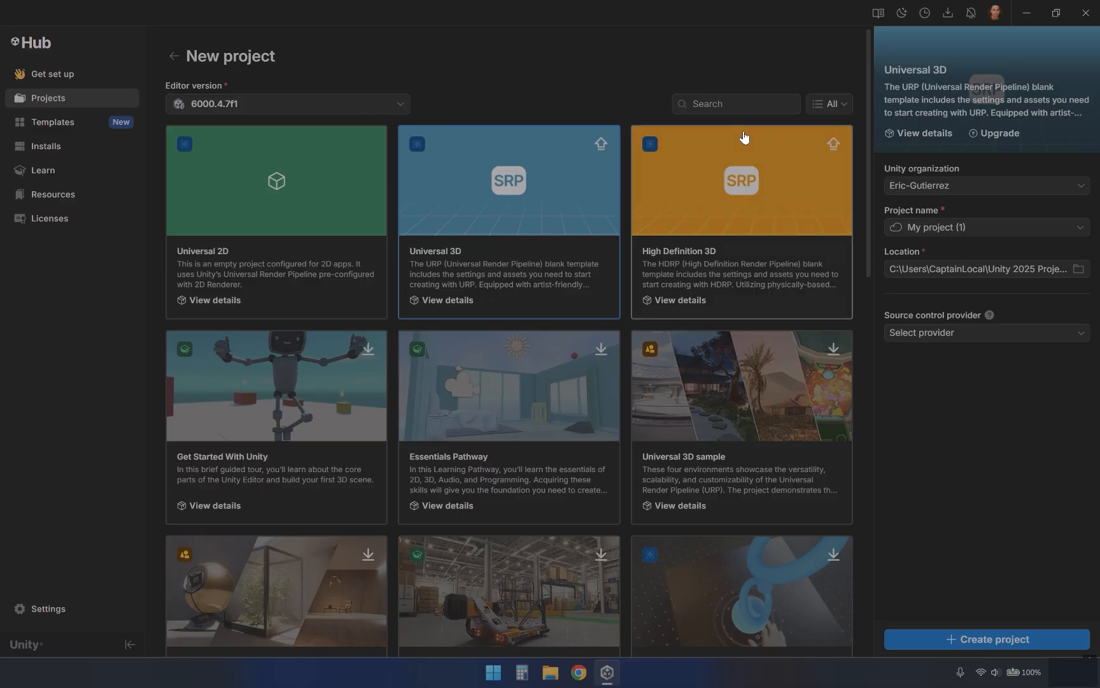
Create a new local project named VR Template TEST from the Universal 3D template
click(1019, 227)
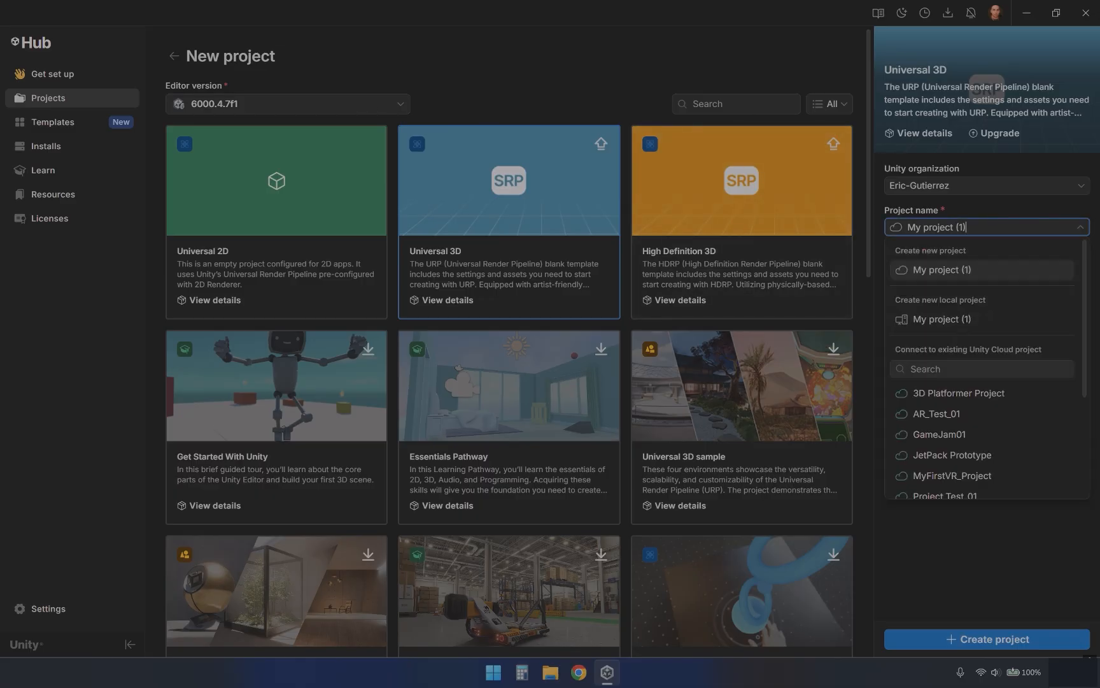
click(974, 321)
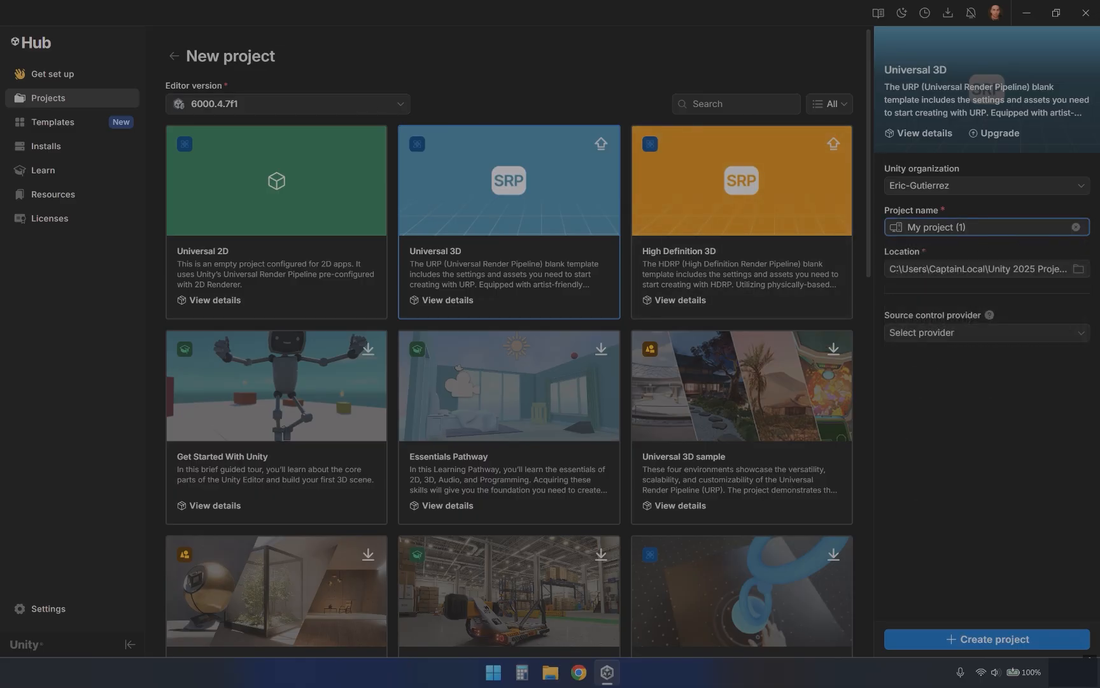
drag(968, 227, 907, 227)
key(BackSpace)
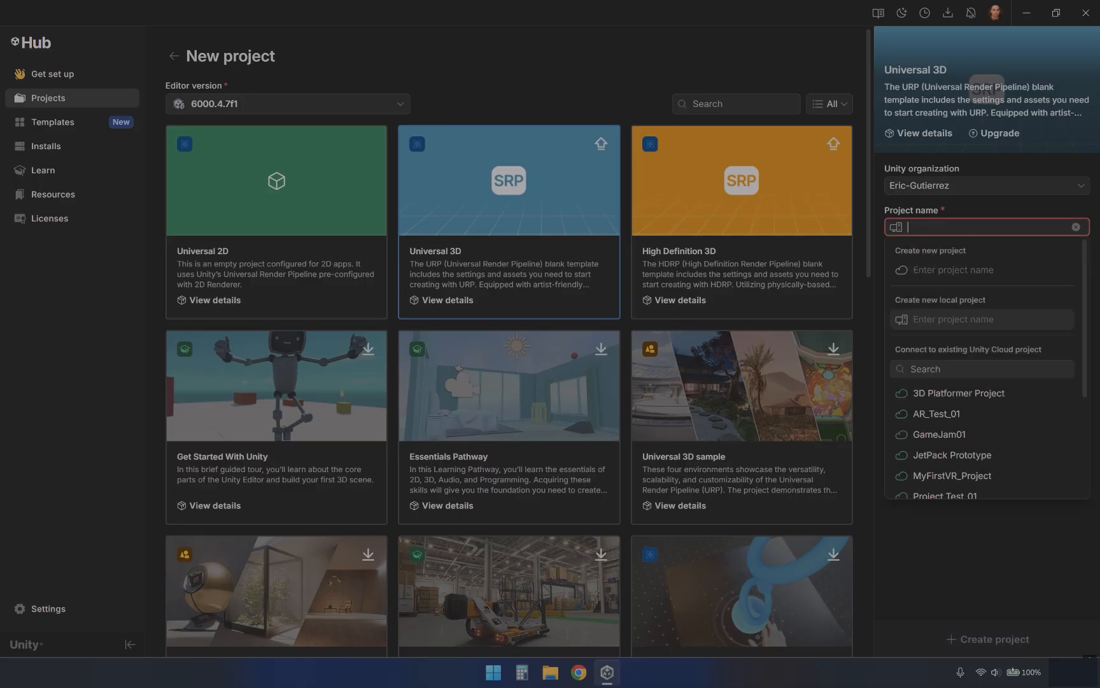
text(VR)
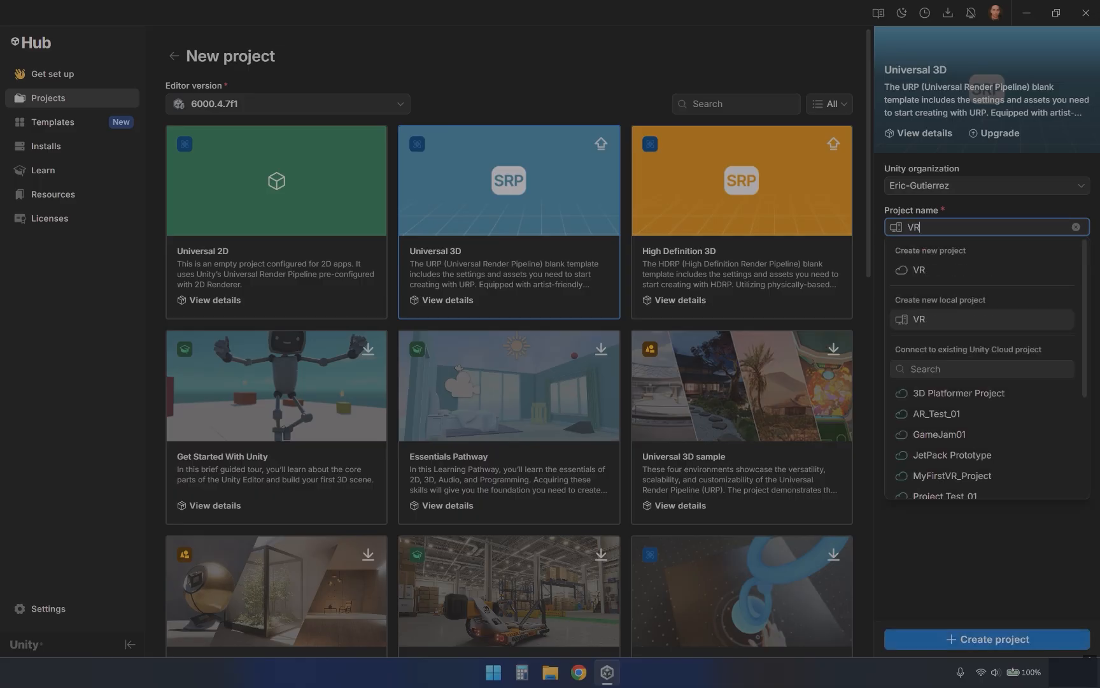
text( Template TEST)
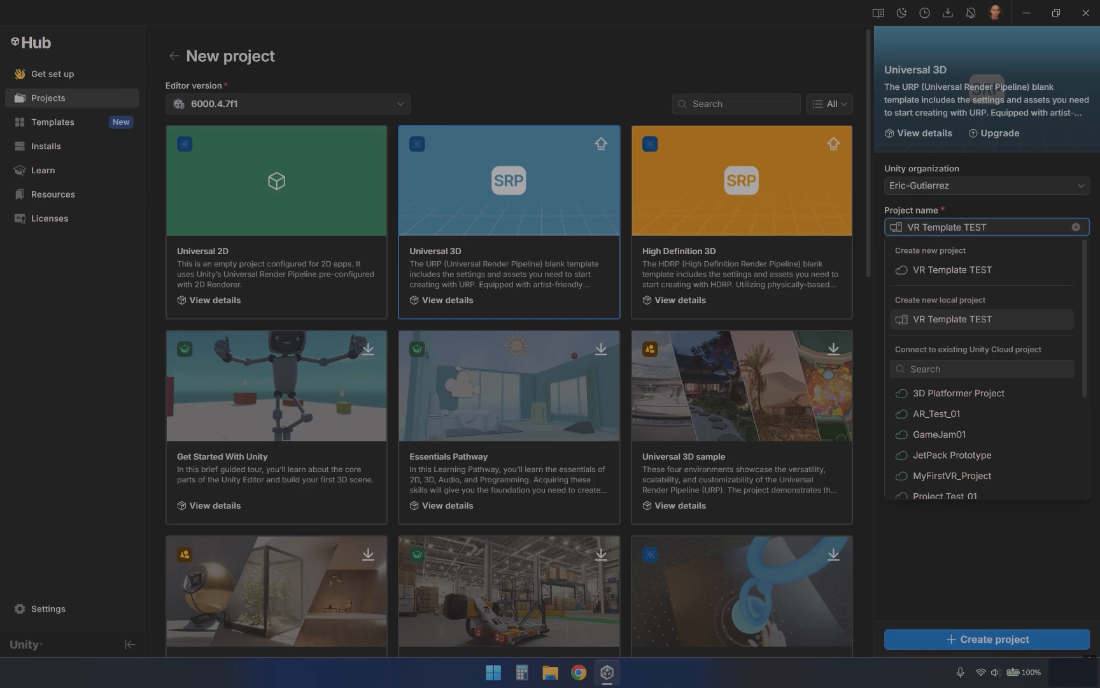
click(1018, 216)
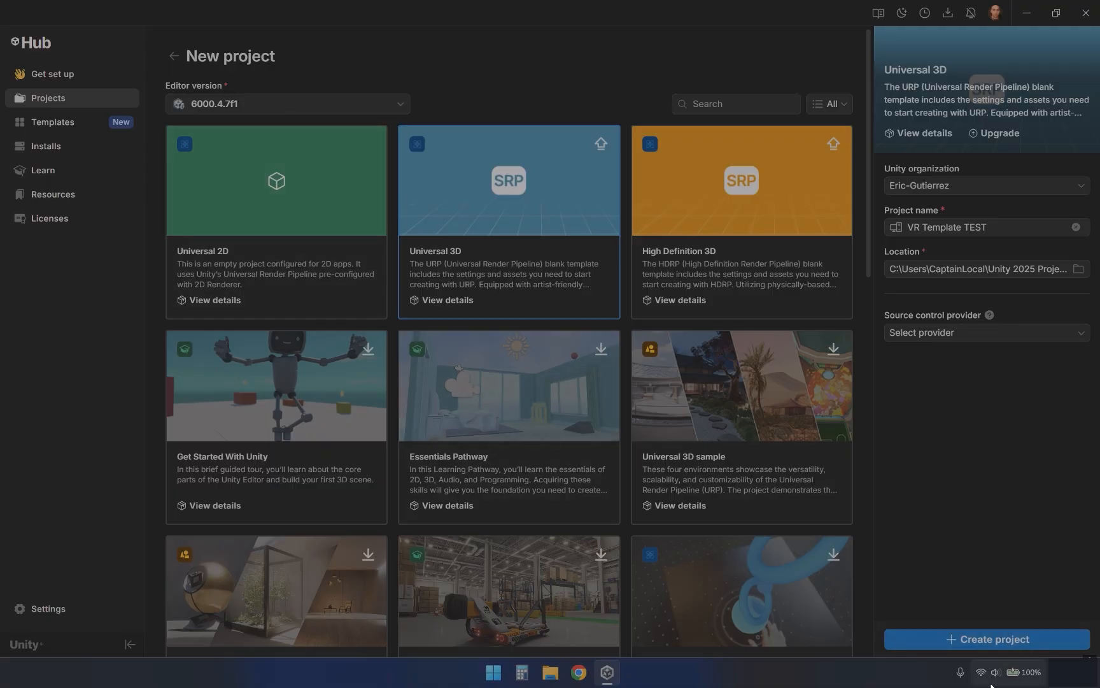
click(980, 641)
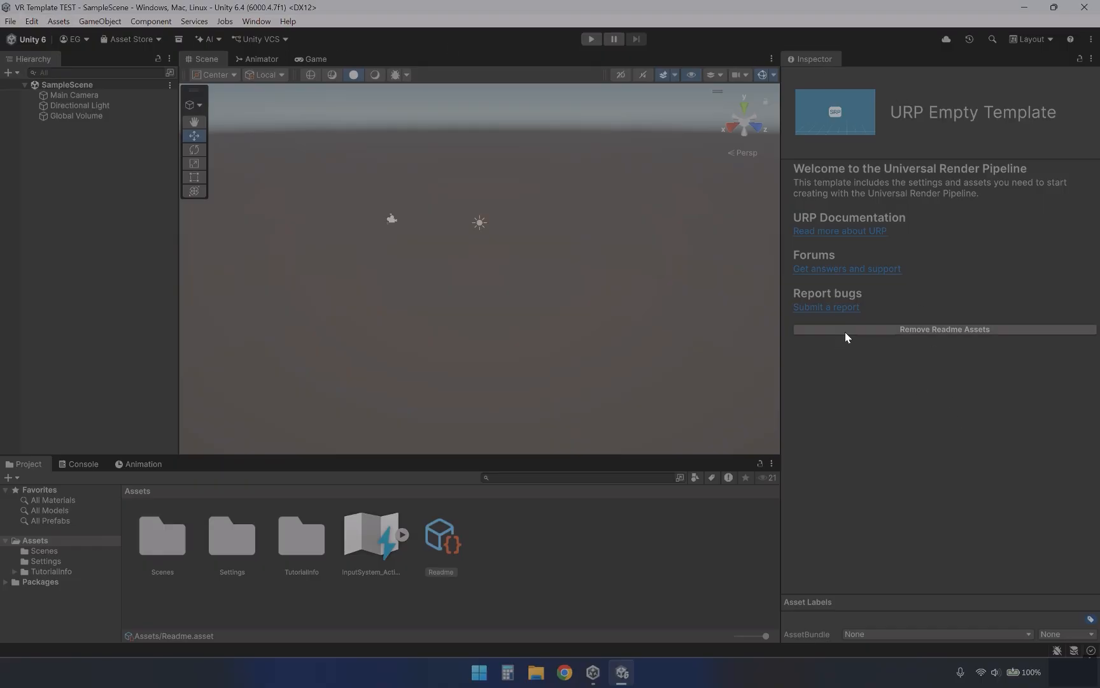
Remove the template's Readme assets and create a folder named Main Filez in Assets
click(941, 331)
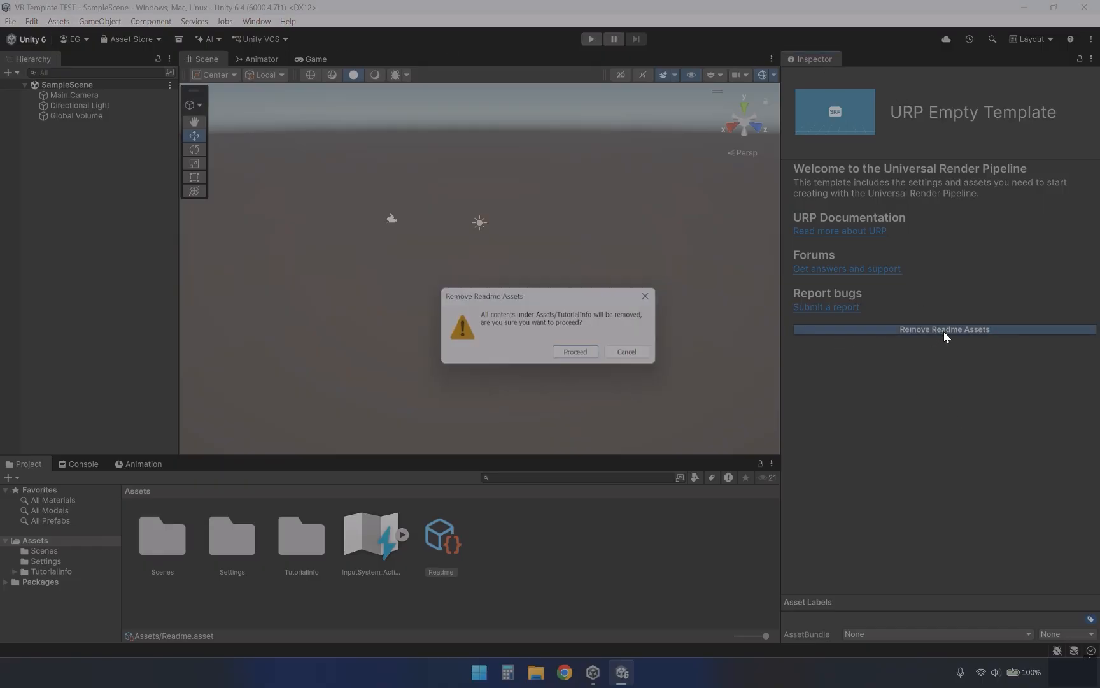
click(583, 355)
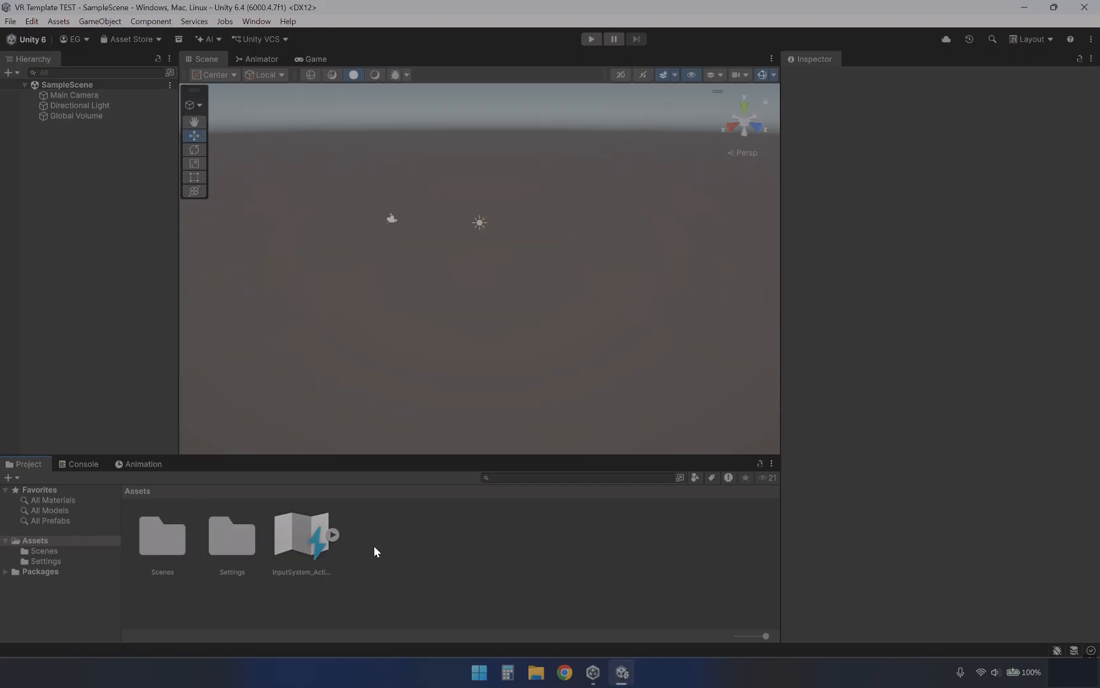
right_click(407, 535)
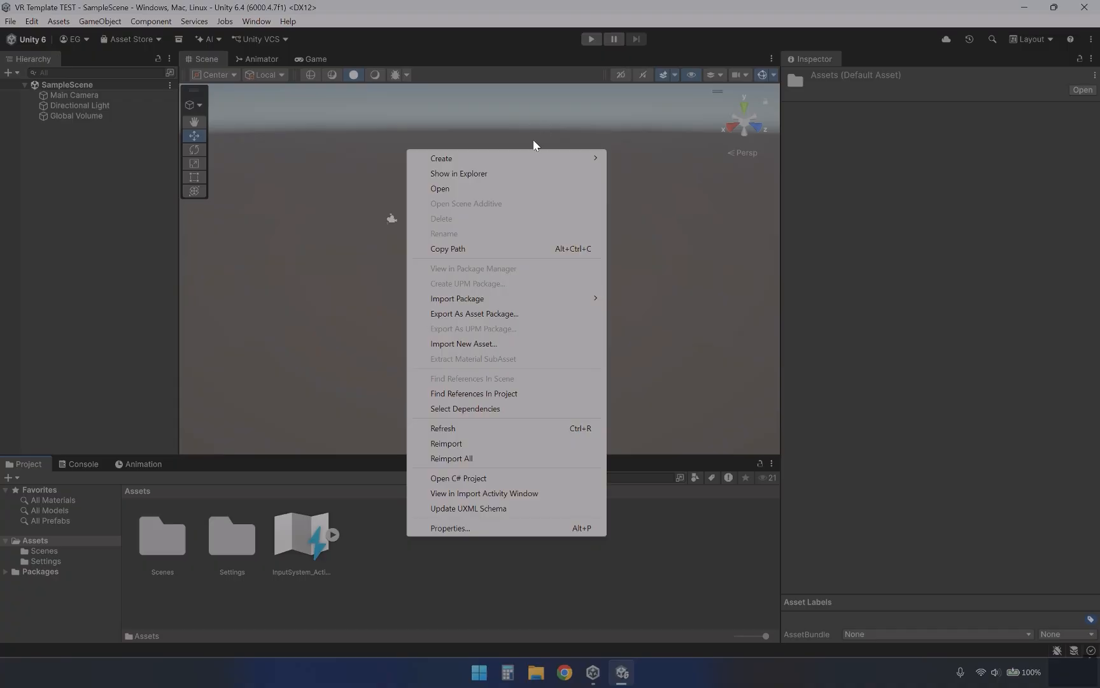
mouse_move(535, 161)
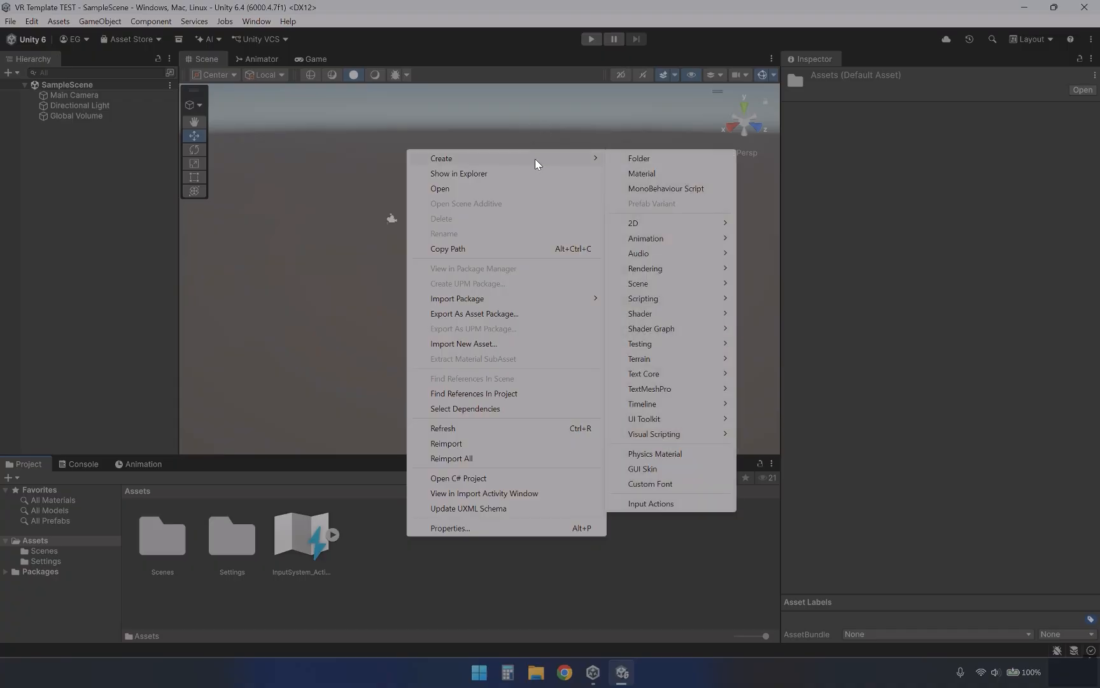
click(645, 162)
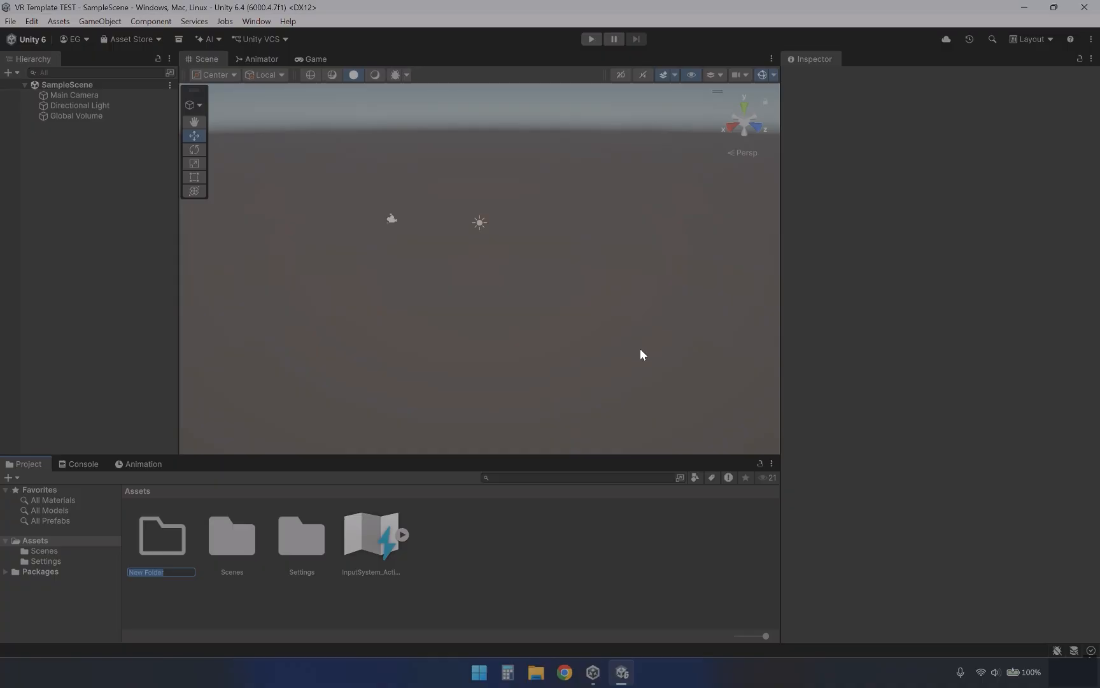
text(Main Filez)
key(Return)
Open the Main Filez folder and create a subfolder named Prefabs in it
double_click(158, 550)
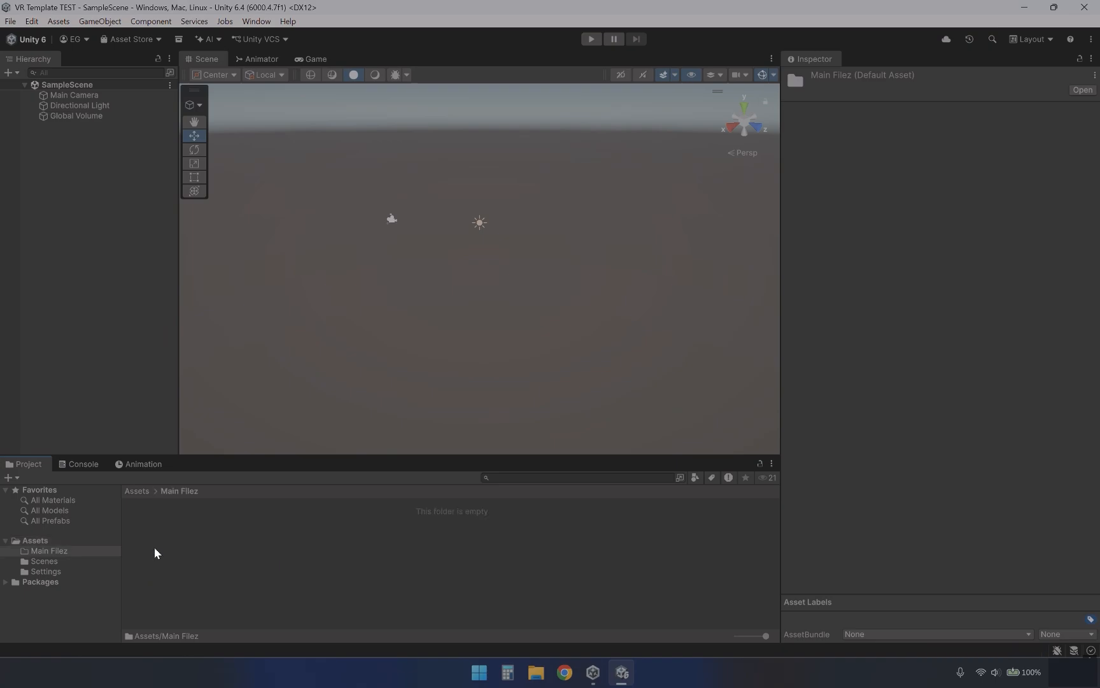
right_click(217, 540)
mouse_move(380, 160)
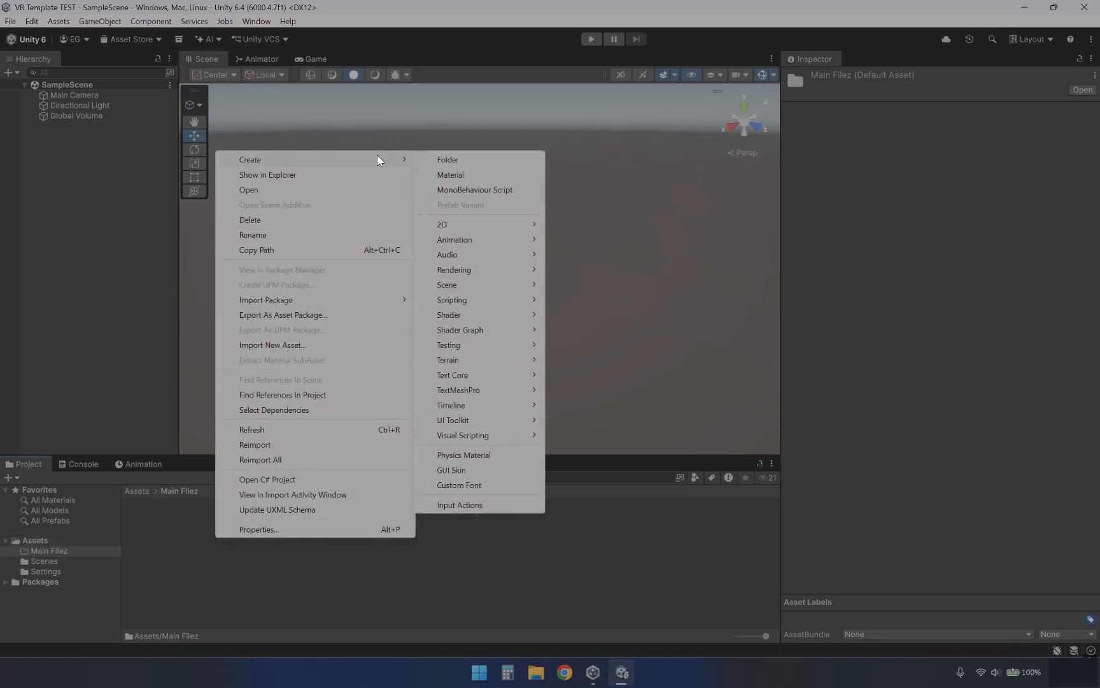
click(488, 159)
text(R)
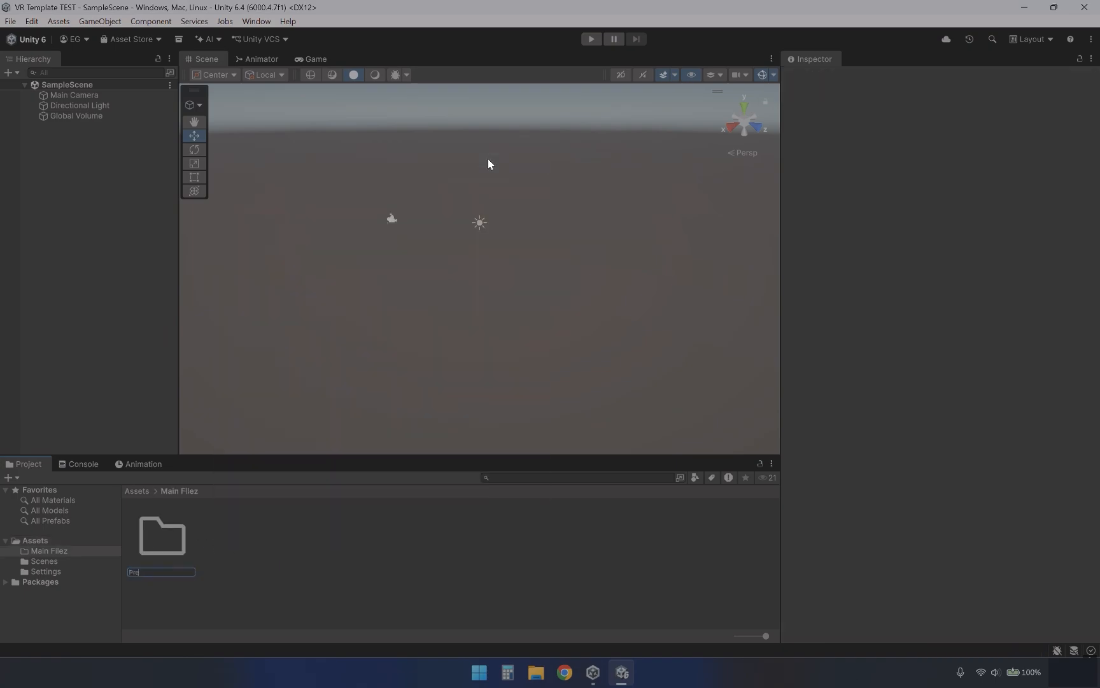
text(refabs)
key(Return)
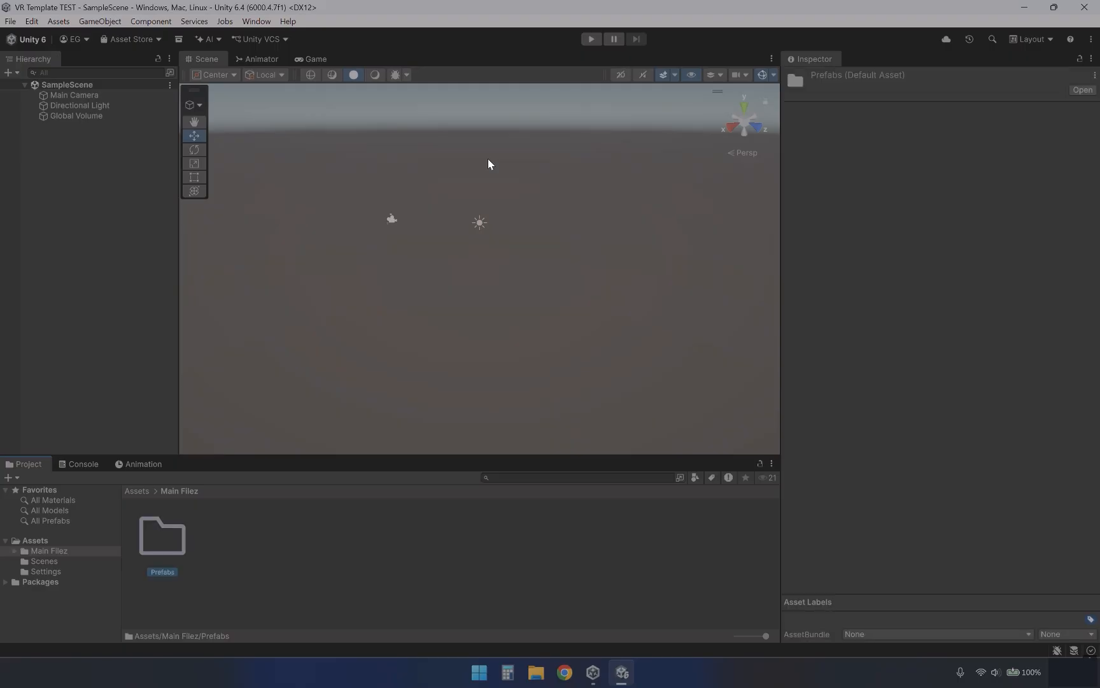
Create a folder named Scripts inside Main Filez, beside the Prefabs folder
right_click(221, 553)
mouse_move(310, 167)
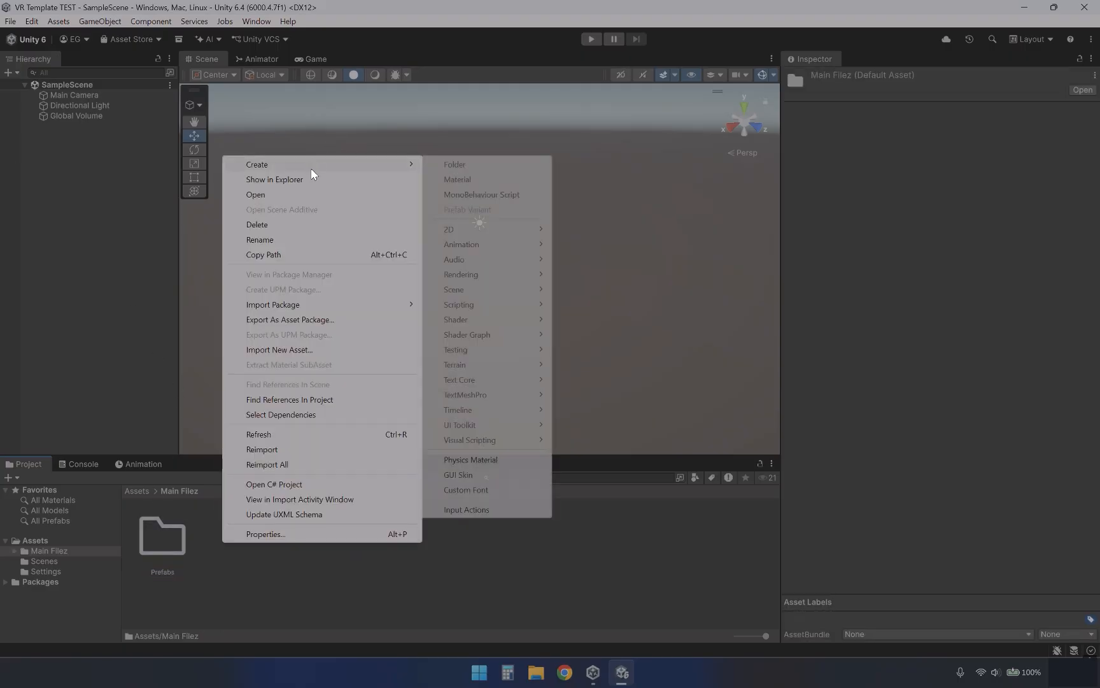
click(481, 165)
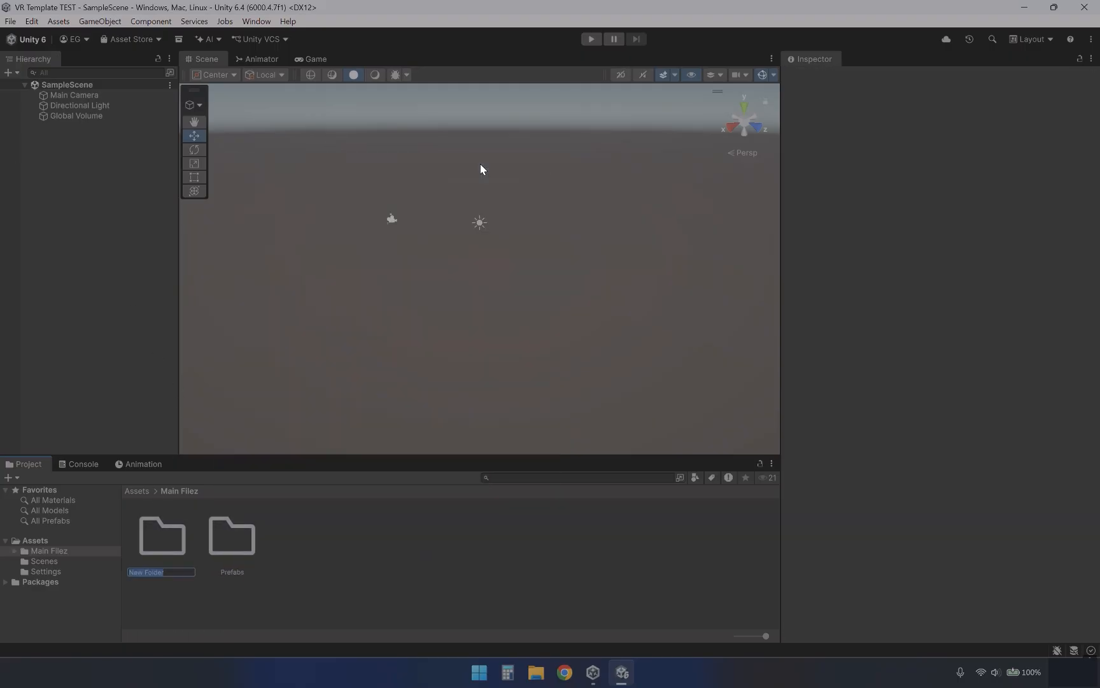
text(Scripts)
key(Return)
Create a folder named Materials inside Main Filez, alongside Prefabs and Scripts
right_click(319, 535)
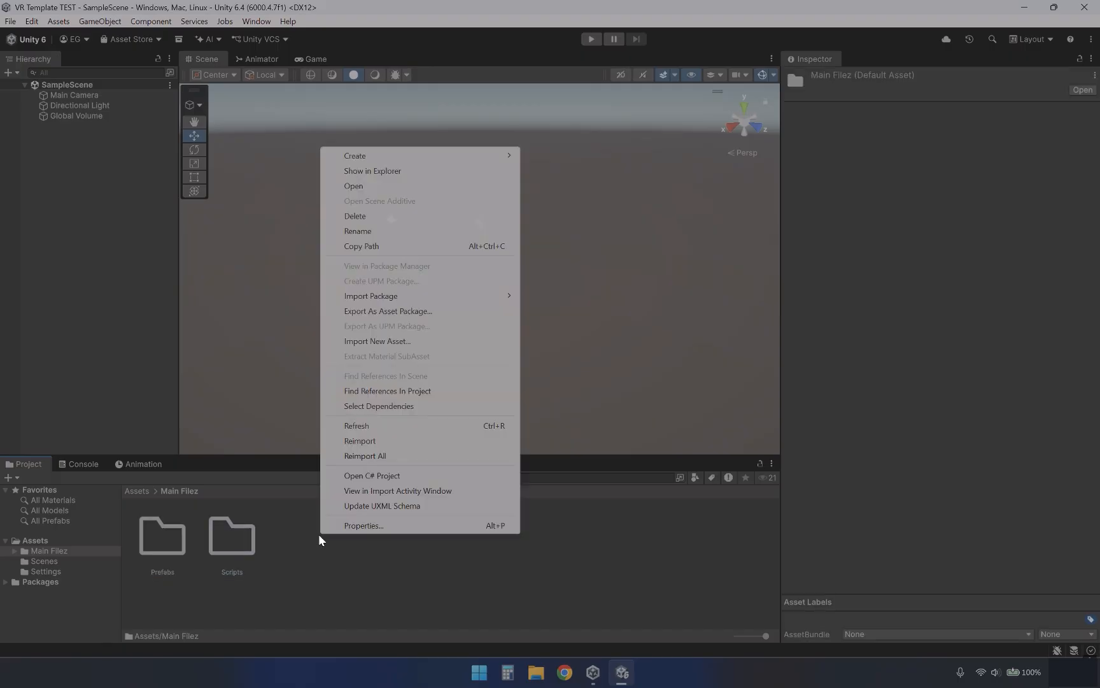
mouse_move(417, 152)
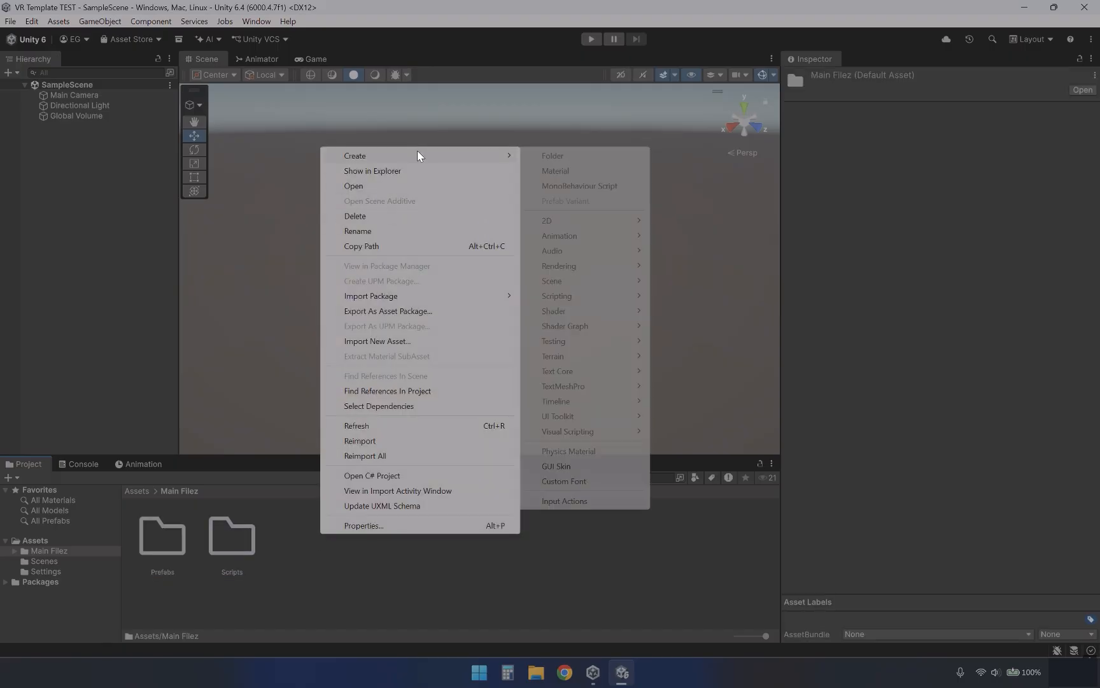
click(572, 155)
text(Materials)
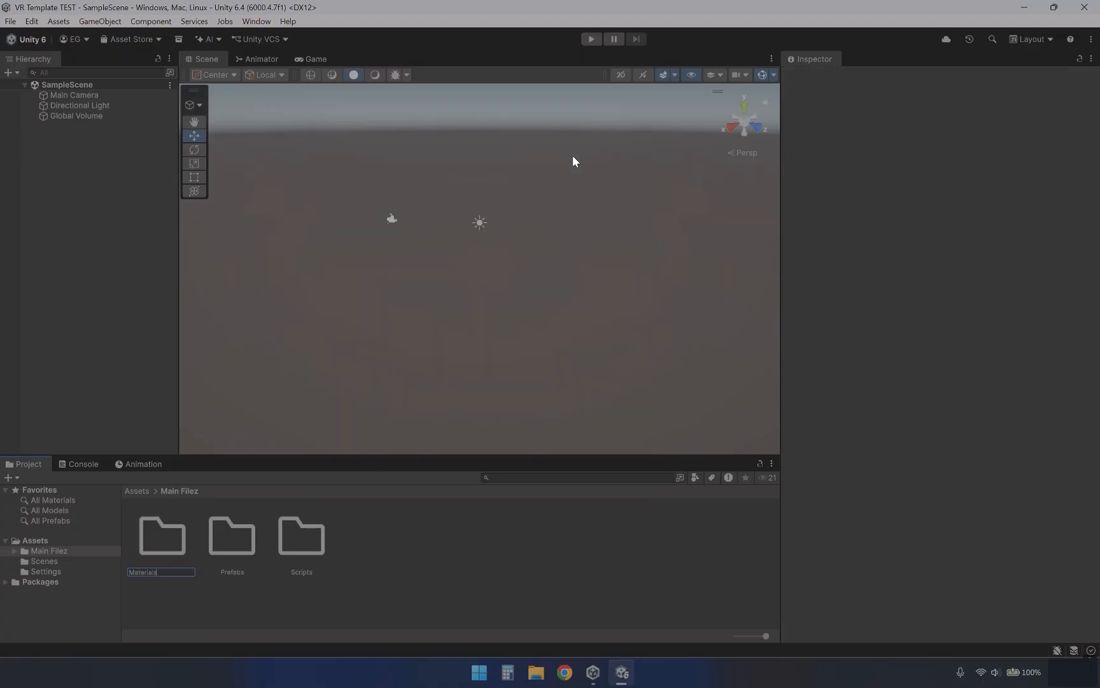
key(Return)
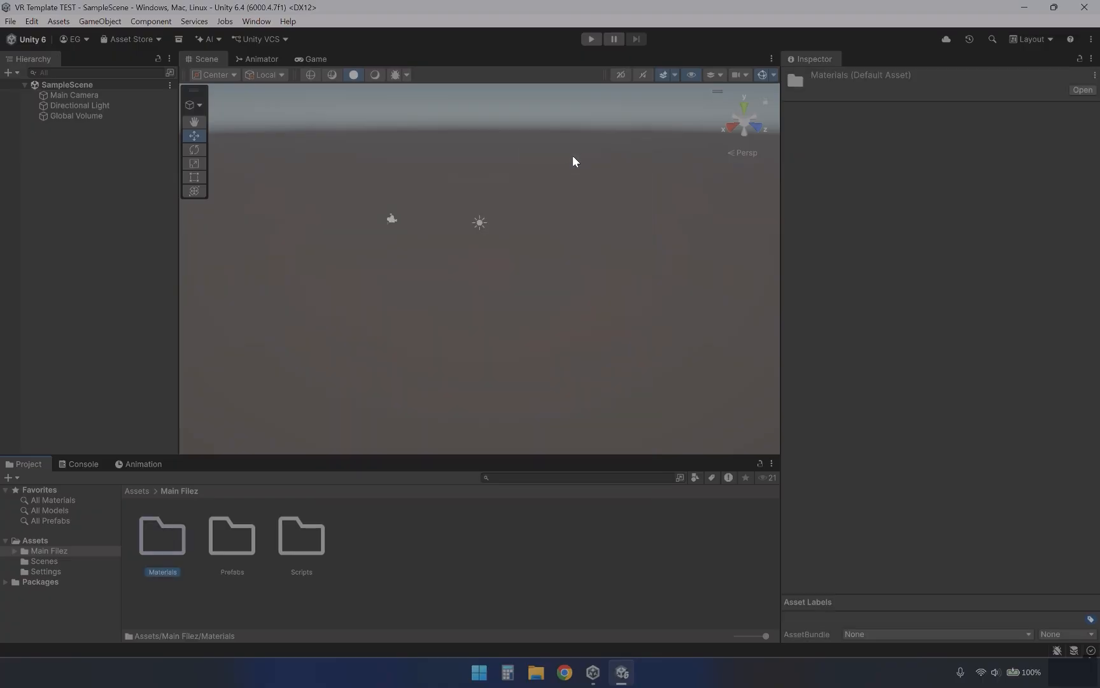
Open the Package Manager and install the XR Plugin Management package from the Unity Registry
click(255, 22)
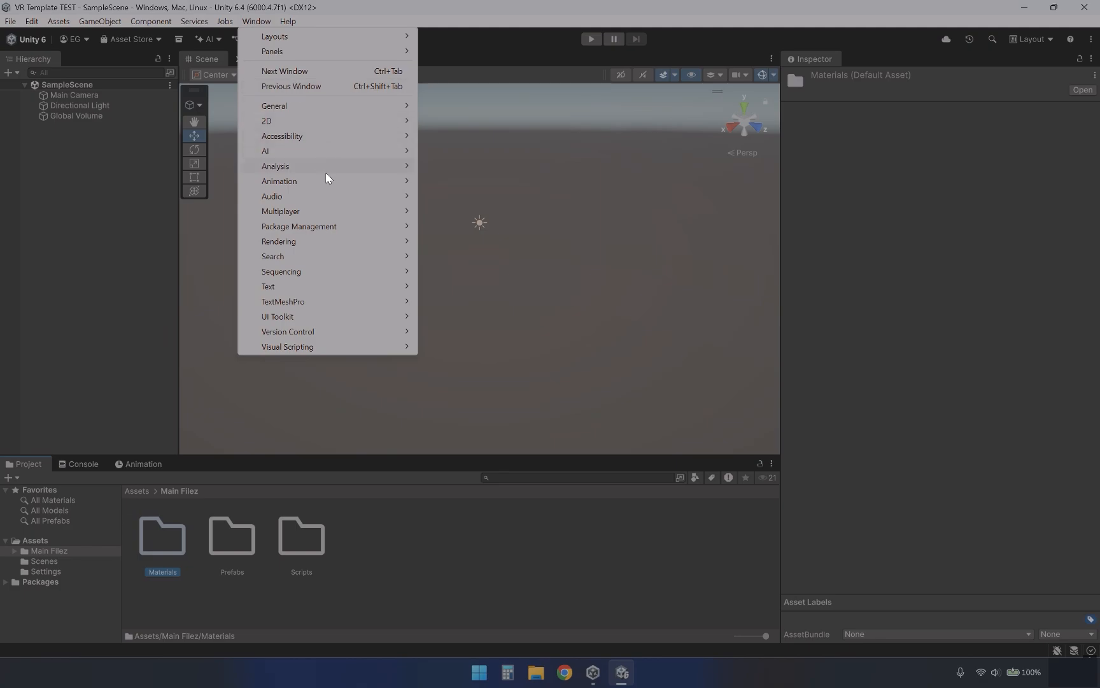
mouse_move(354, 235)
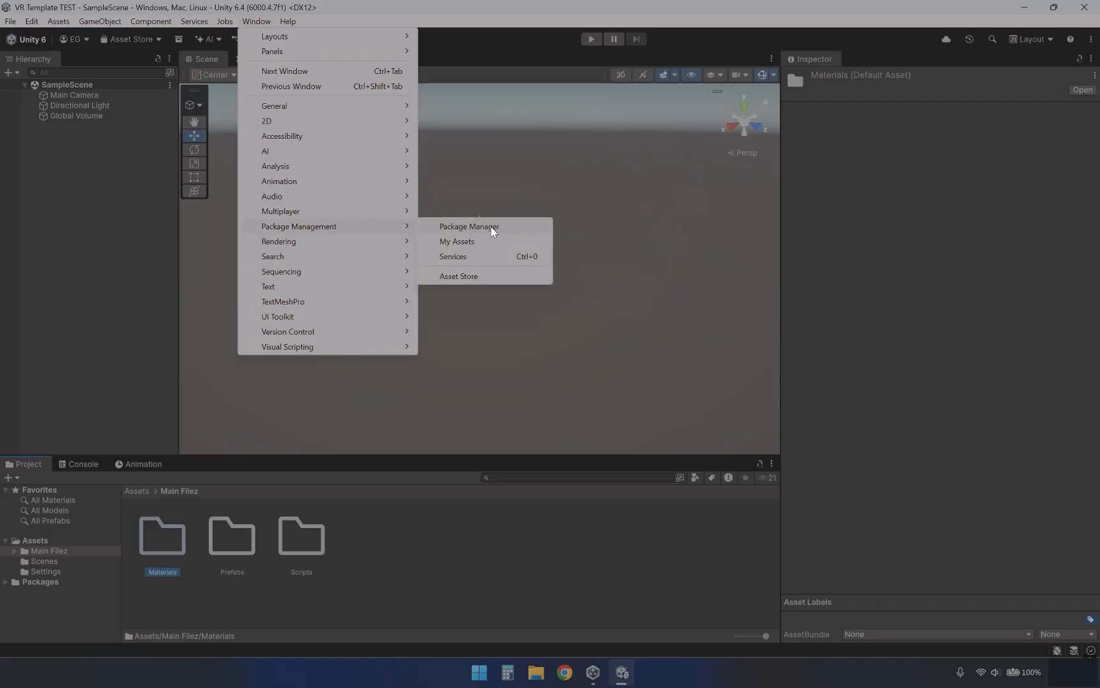
click(491, 226)
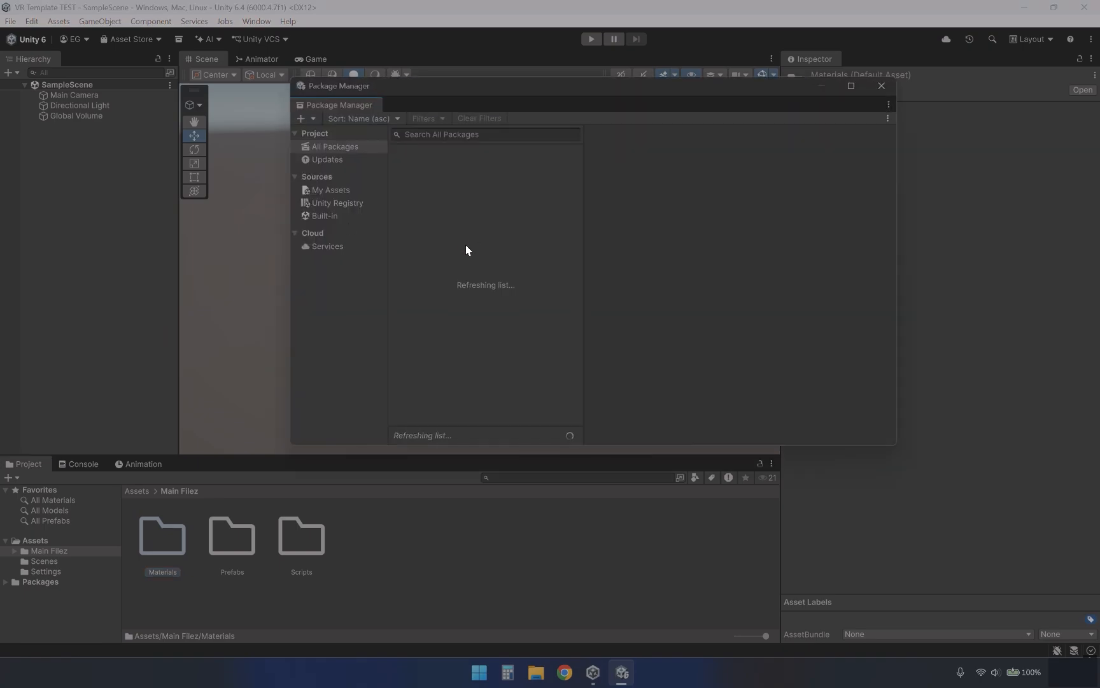
click(335, 201)
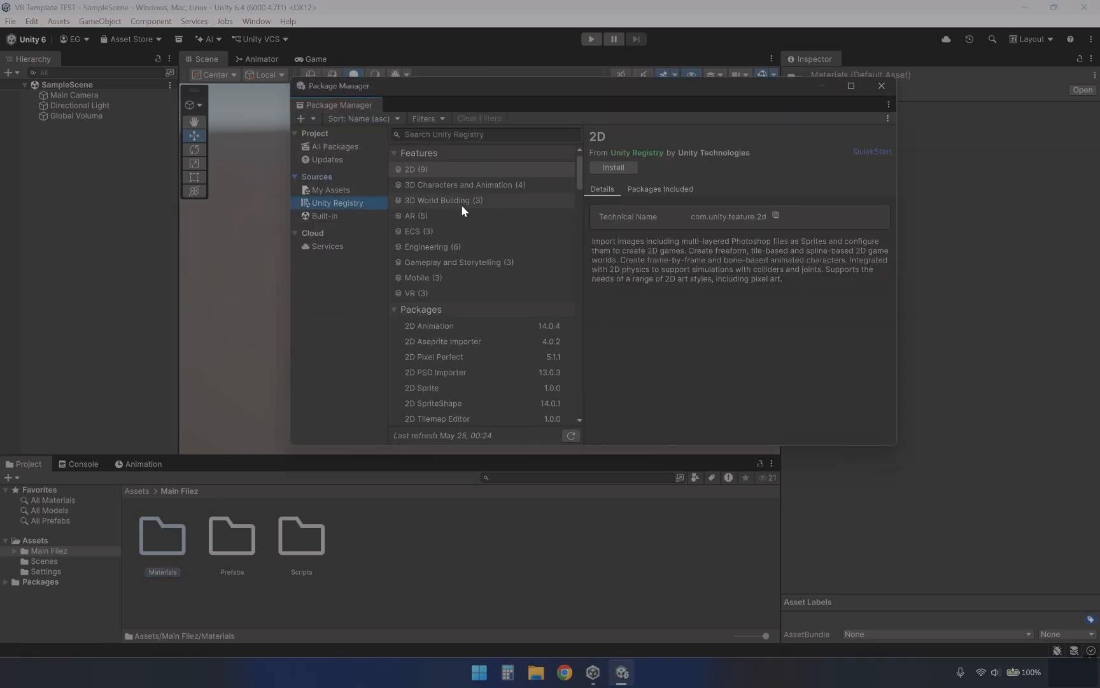
drag(579, 172, 585, 441)
click(569, 434)
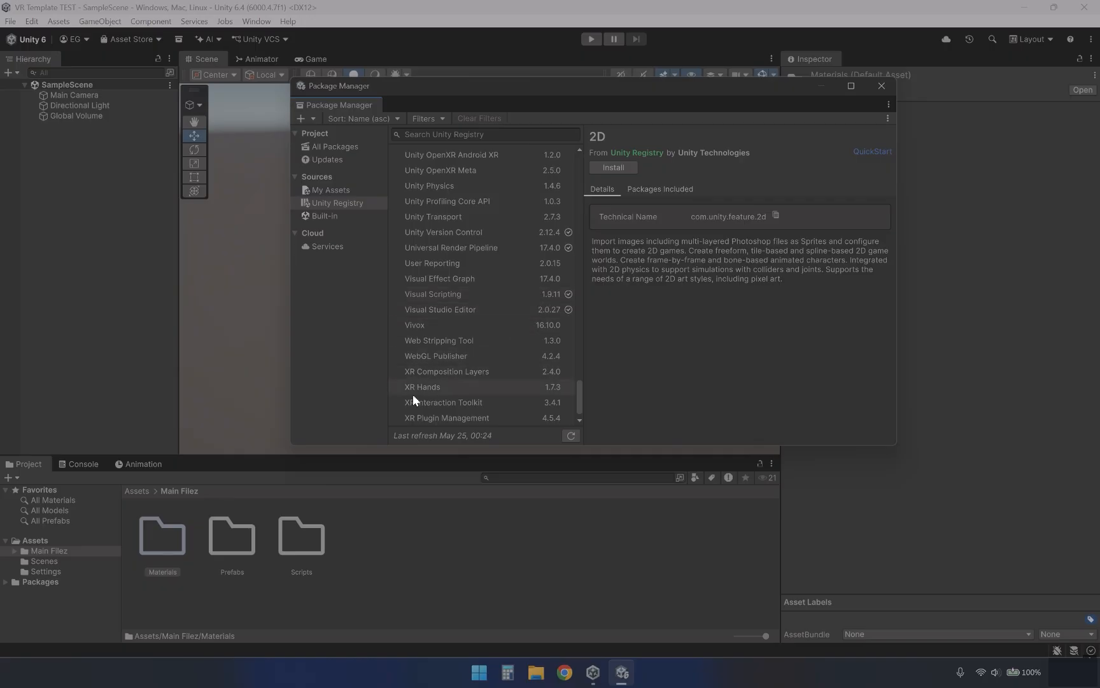
click(502, 418)
click(618, 191)
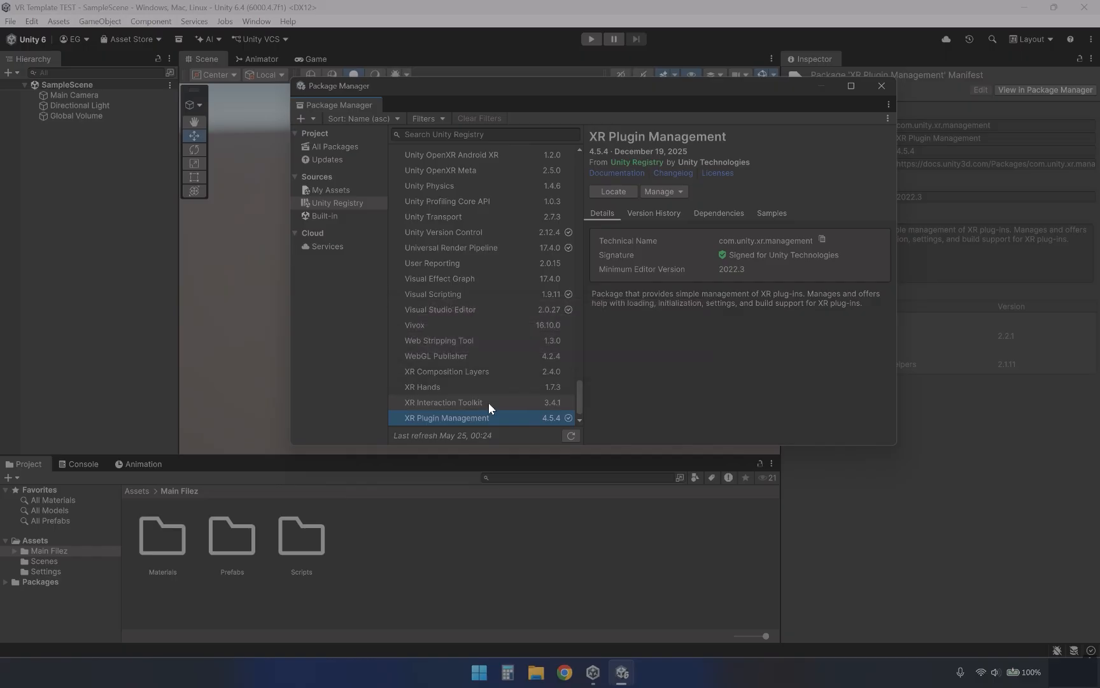
Install the XR Interaction Toolkit and OpenXR Plugin packages from the Unity Registry
click(488, 402)
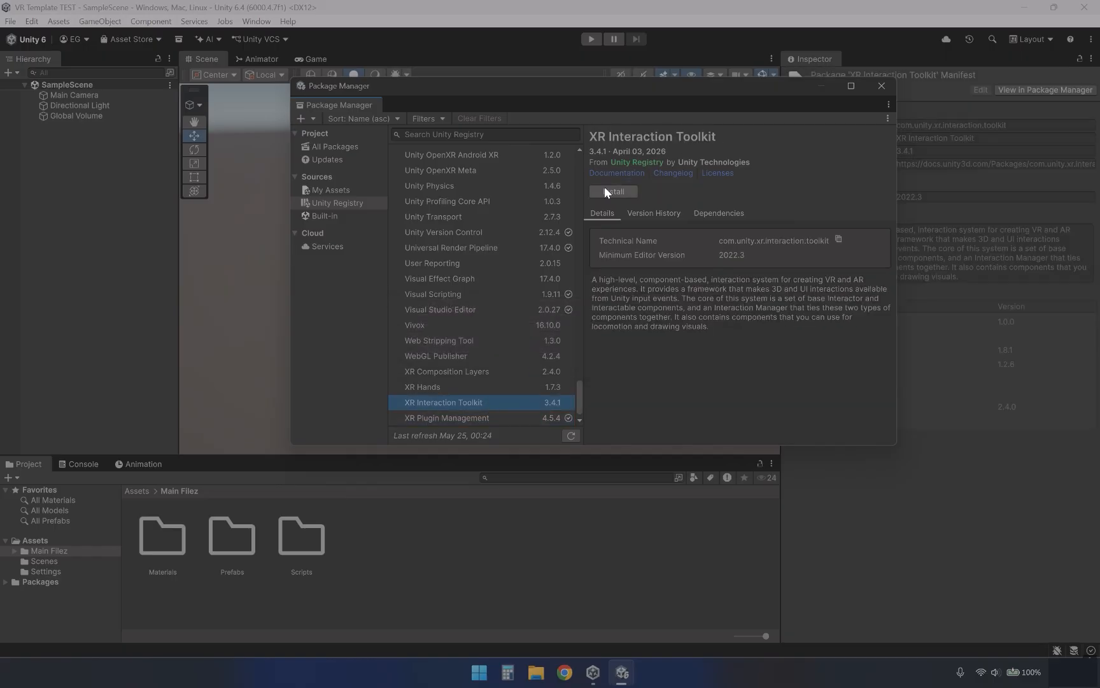
click(606, 191)
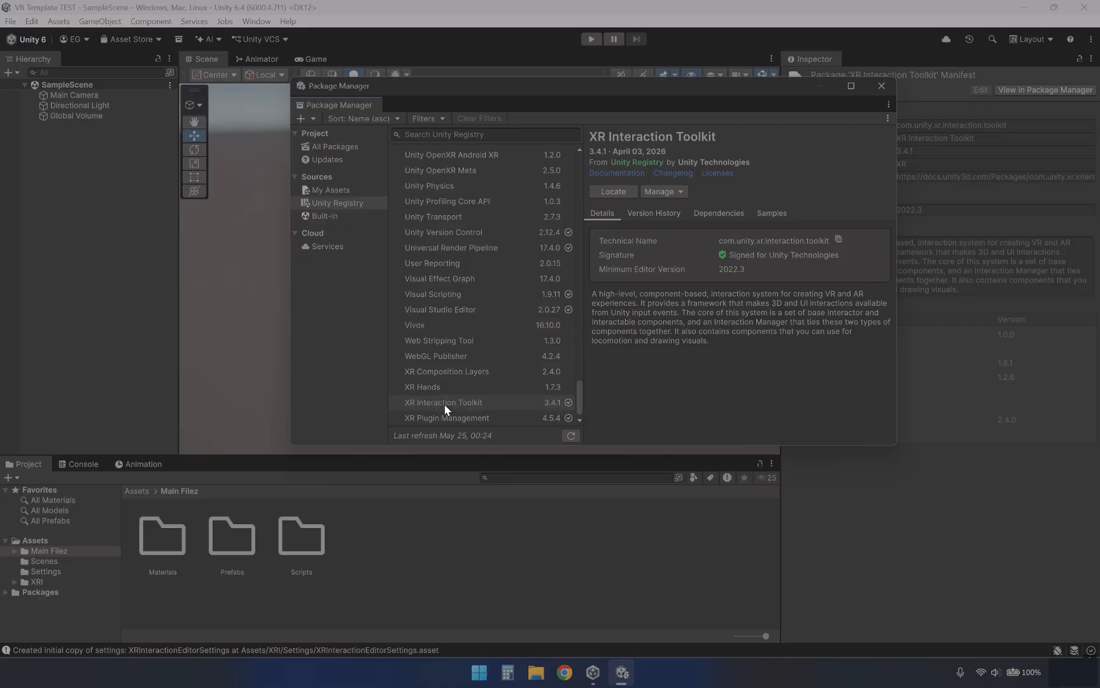
scroll(479, 357, up, 10)
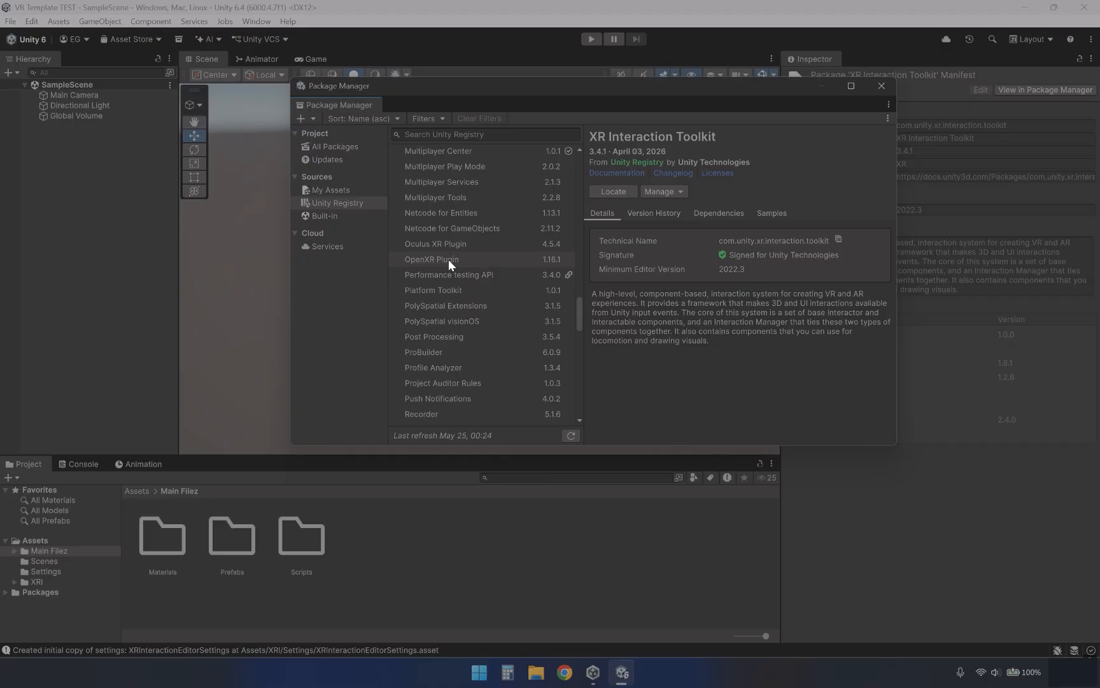
click(449, 263)
click(619, 191)
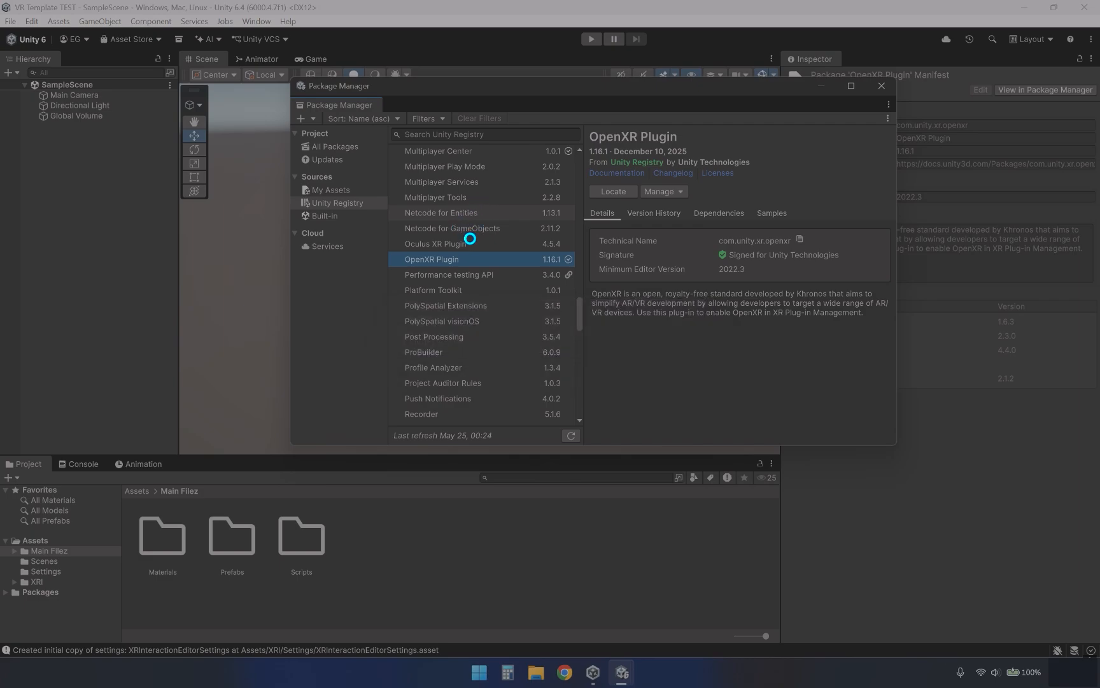
Check the installation status of the Universal Render Pipeline package in the Unity Registry
scroll(455, 251, down, 12)
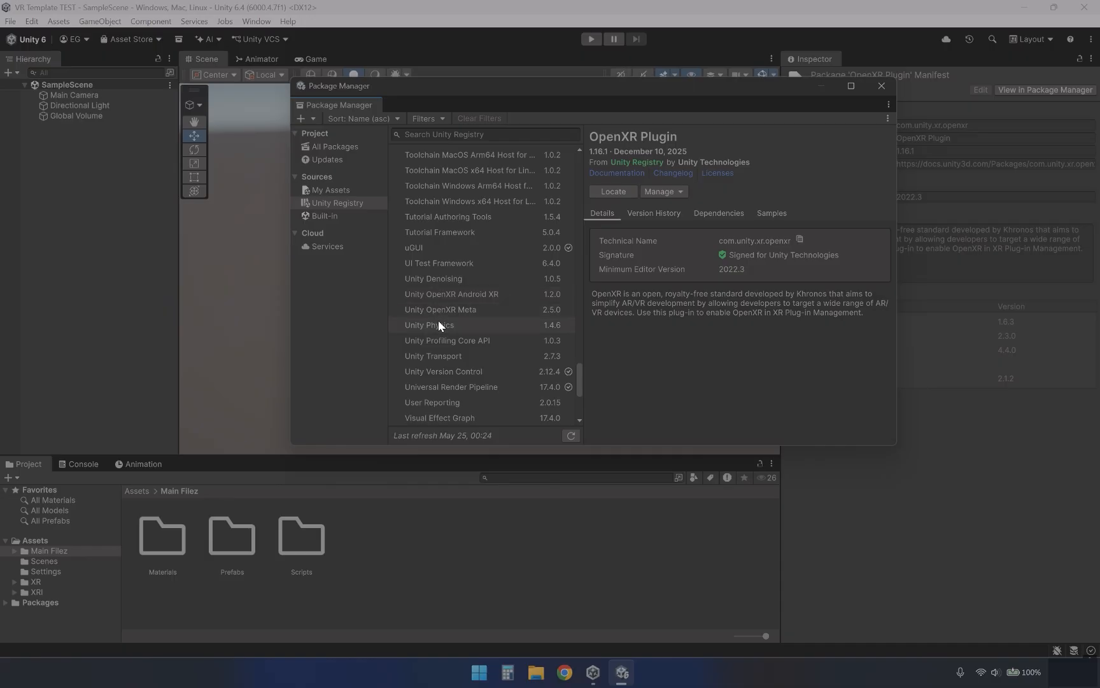
click(482, 390)
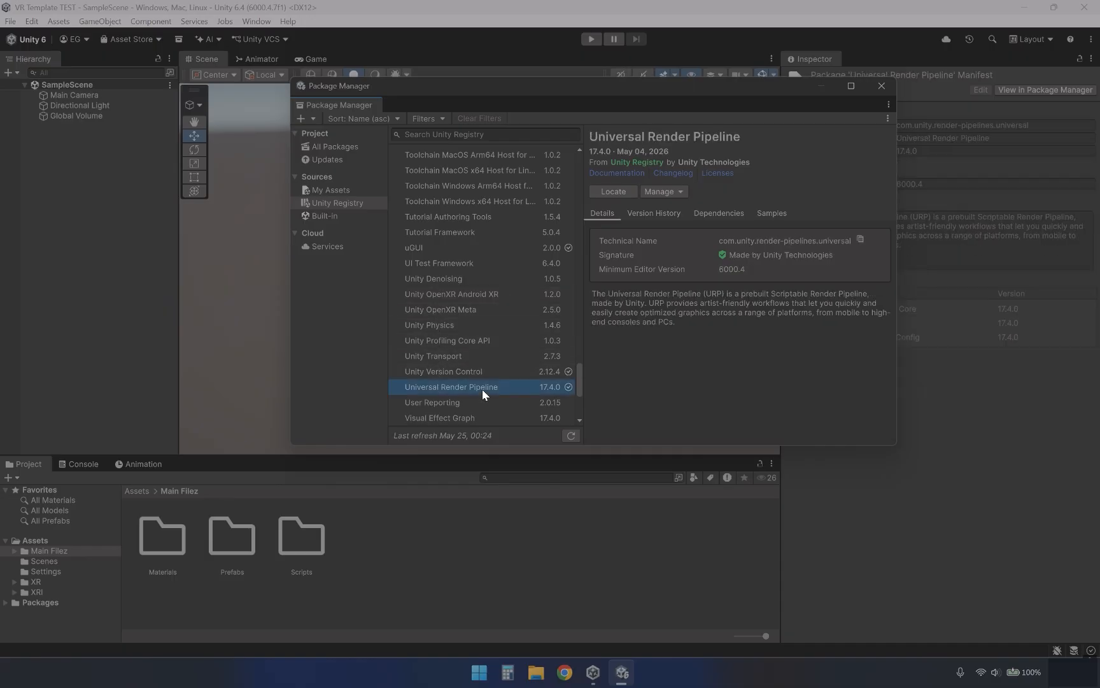
scroll(492, 382, down, 3)
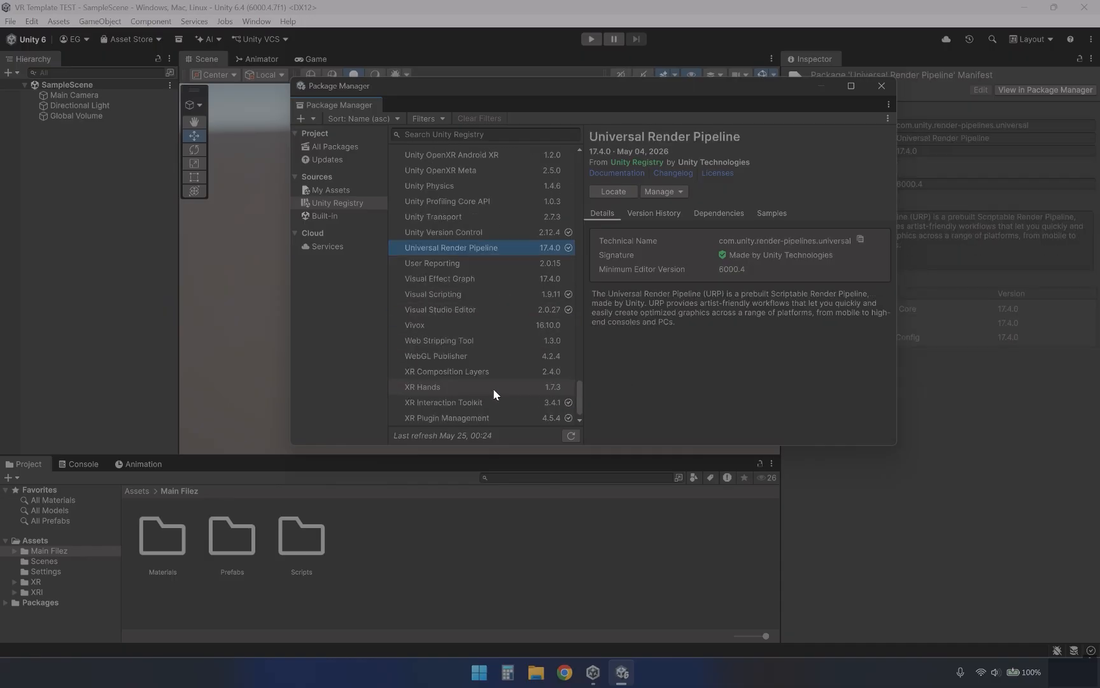
scroll(520, 321, up, 5)
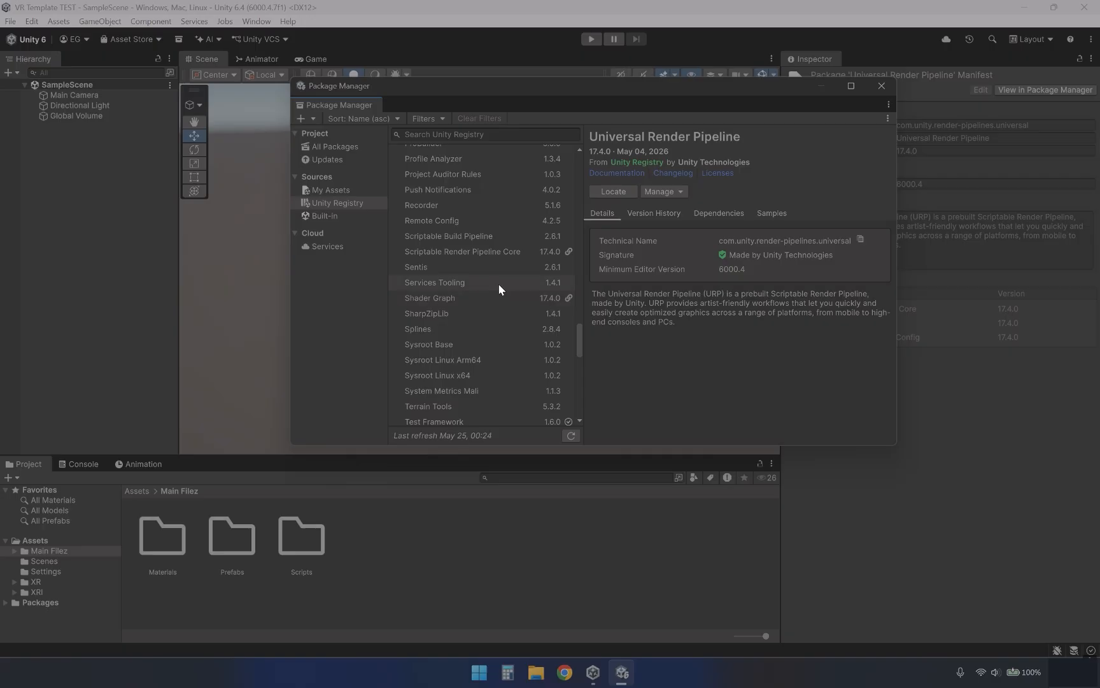
scroll(543, 319, down, 5)
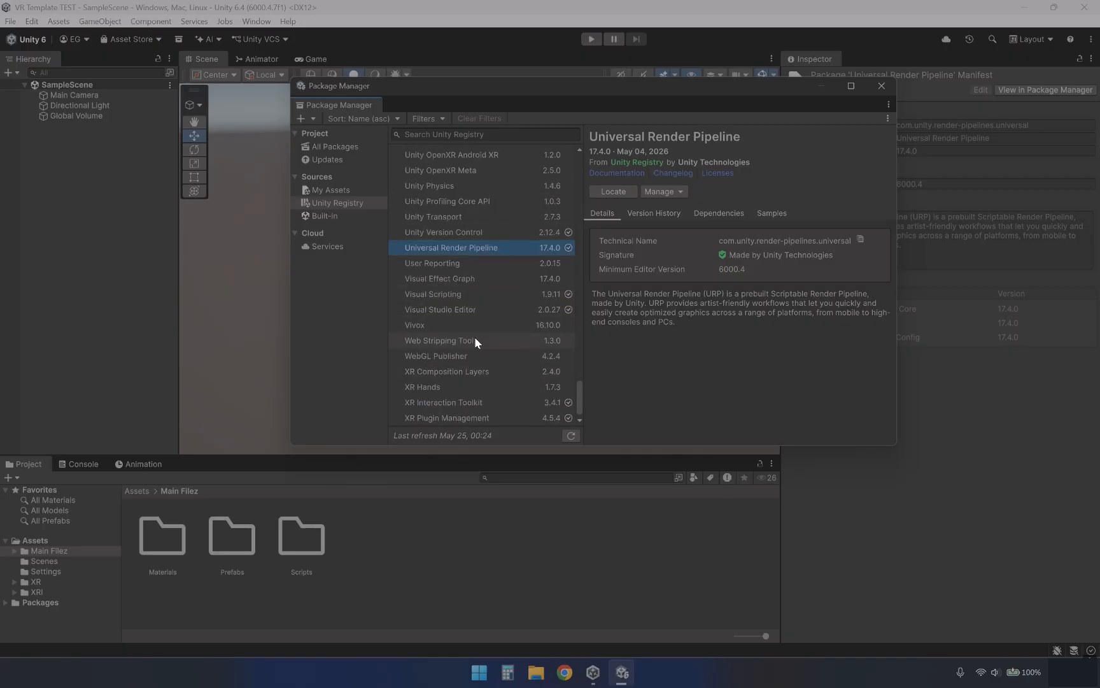
scroll(475, 340, up, 5)
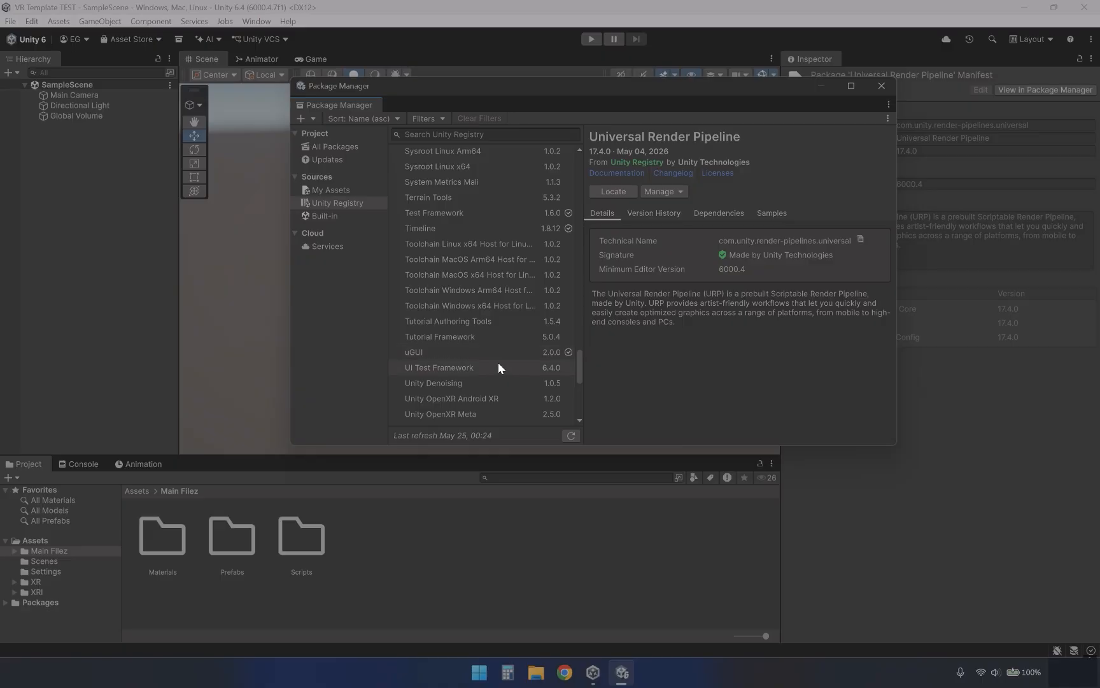
scroll(500, 367, up, 3)
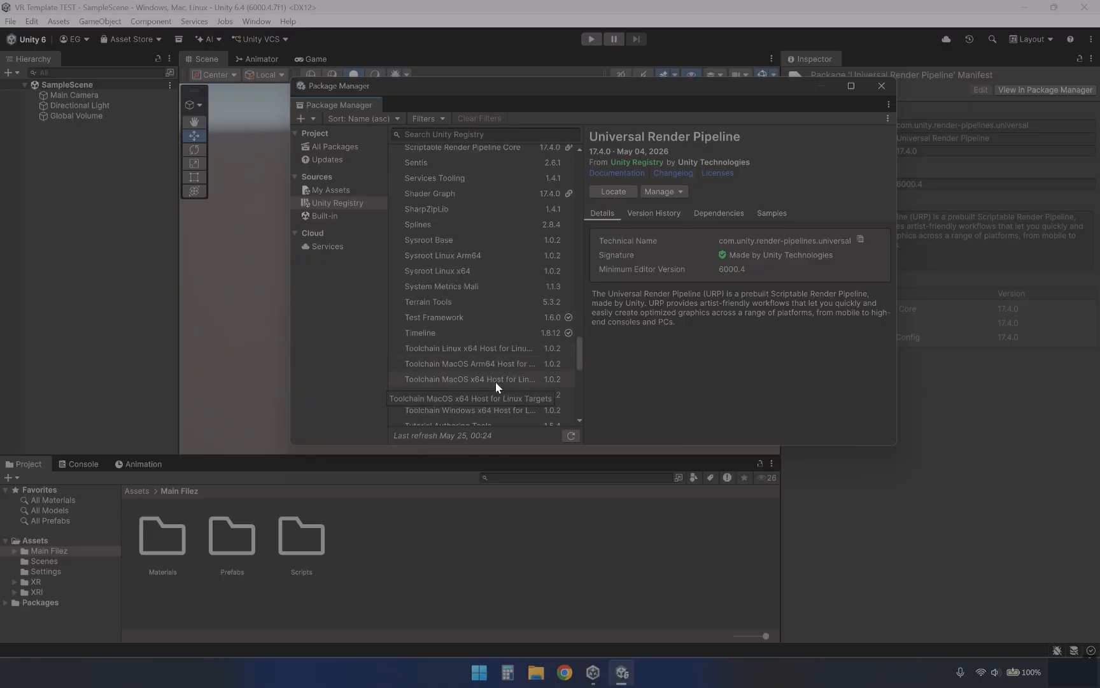
scroll(496, 386, down, 8)
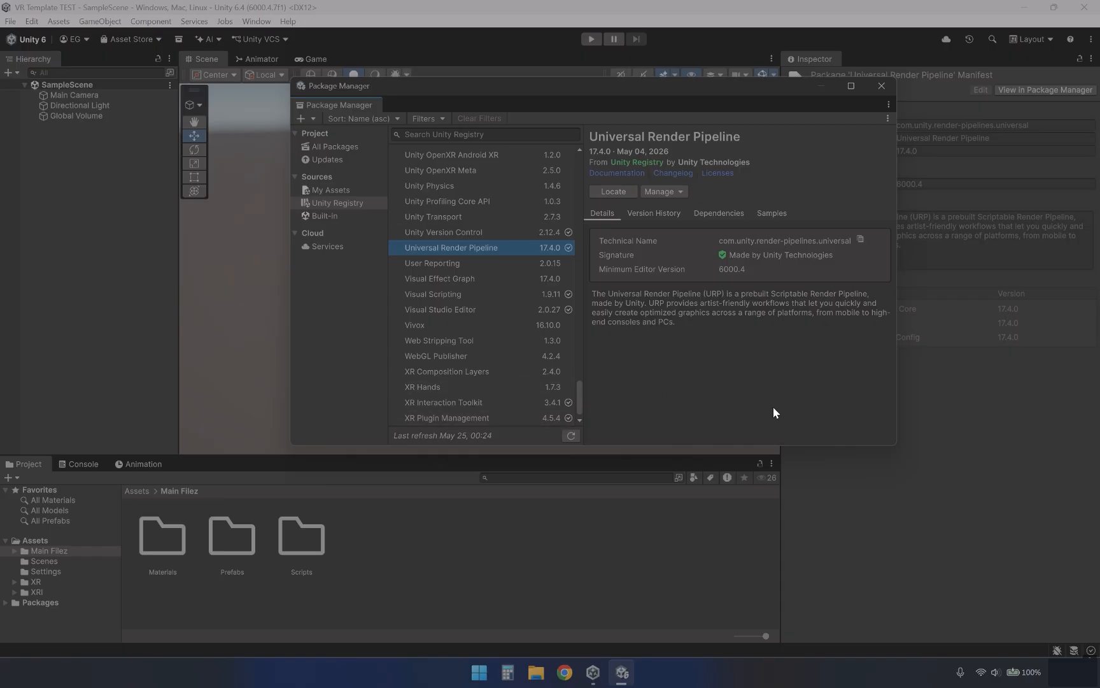
Close the Package Manager, save the scene and exit the Unity editor
click(882, 86)
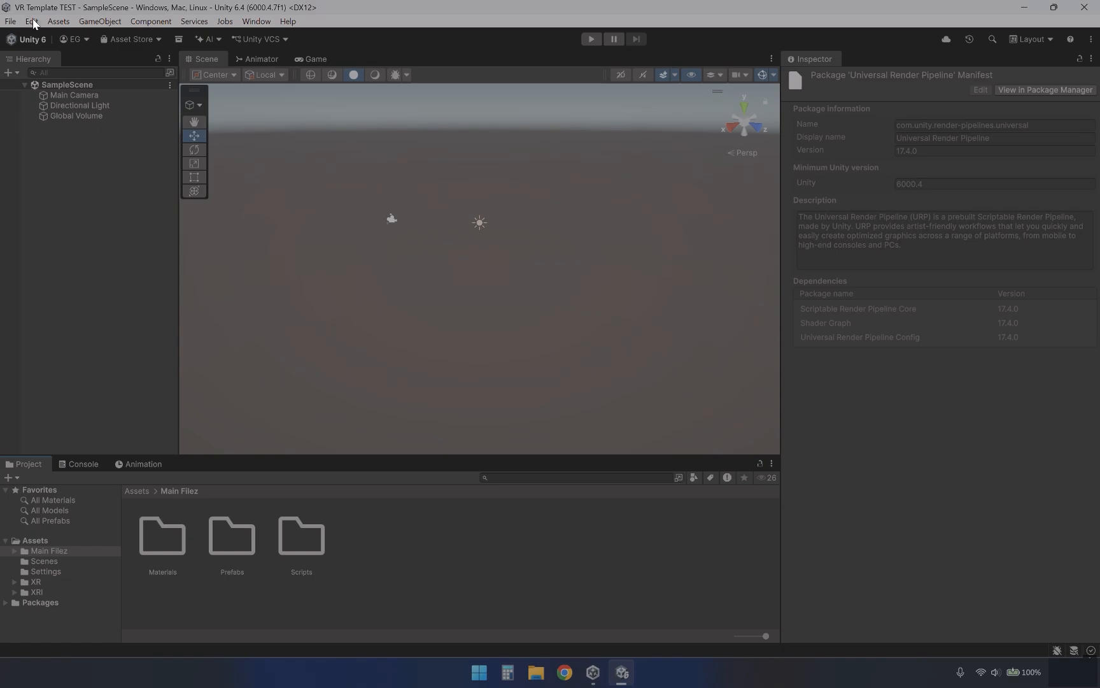
click(9, 21)
click(37, 86)
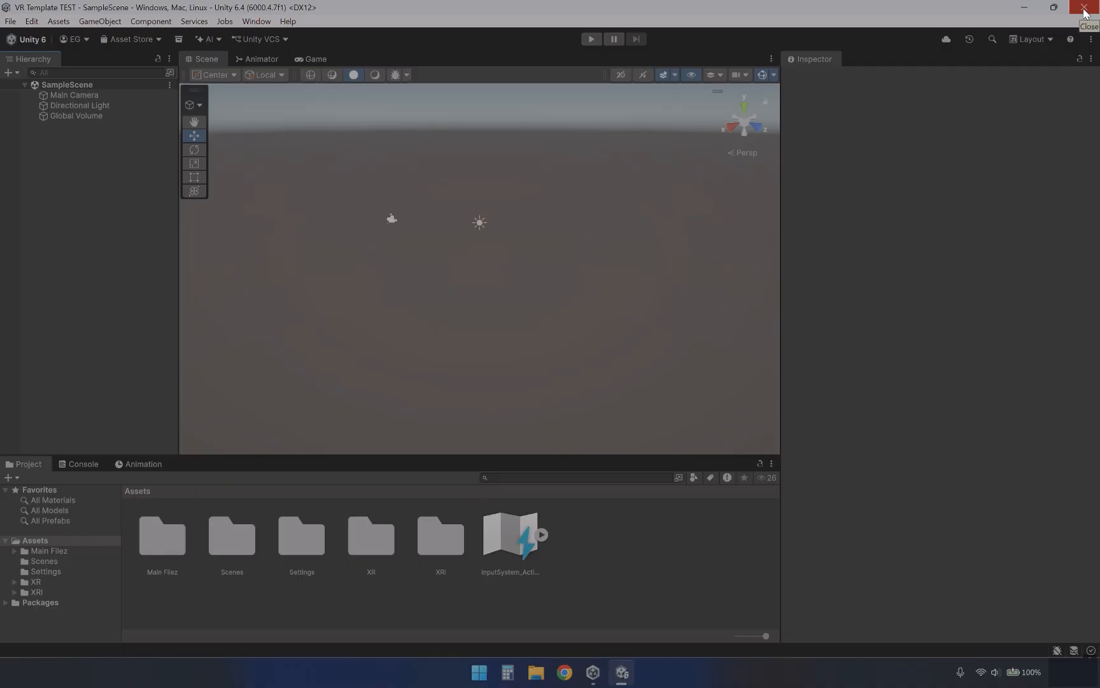
click(1085, 12)
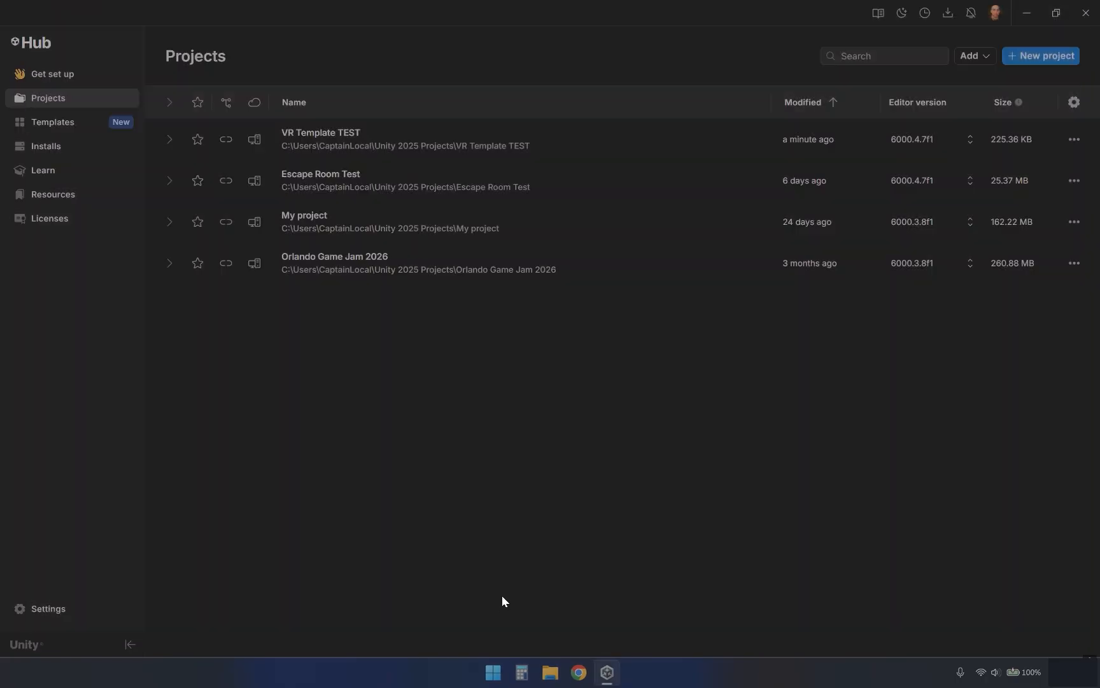
In Unity Hub, start a new custom template with VR Template TEST as the source project
click(32, 122)
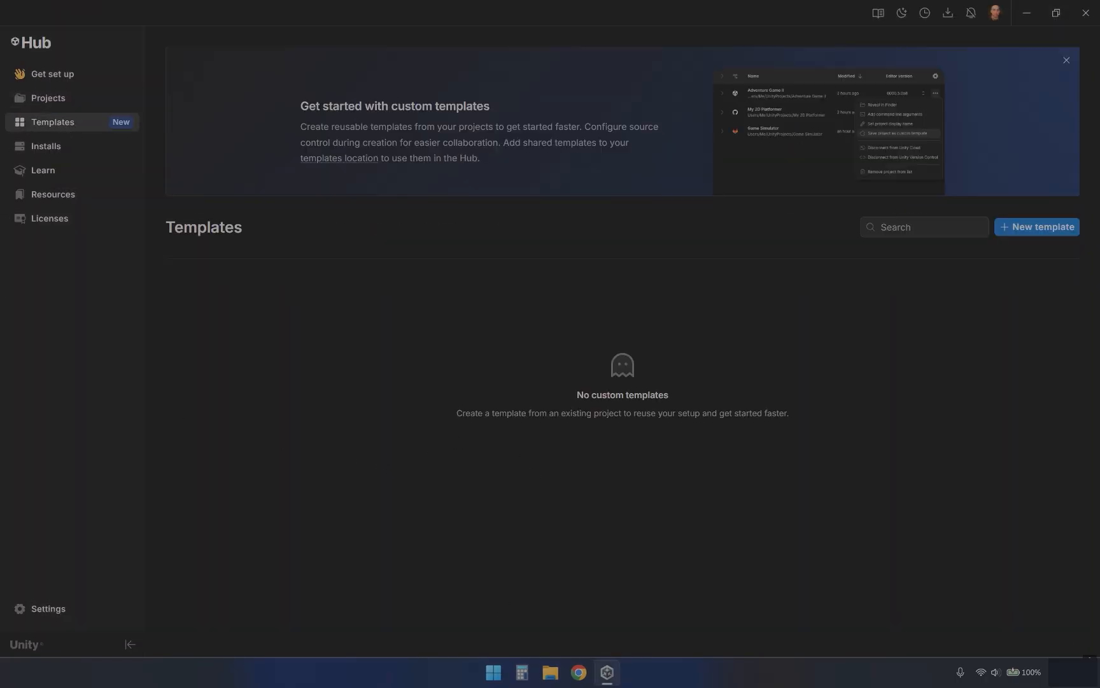
click(1032, 230)
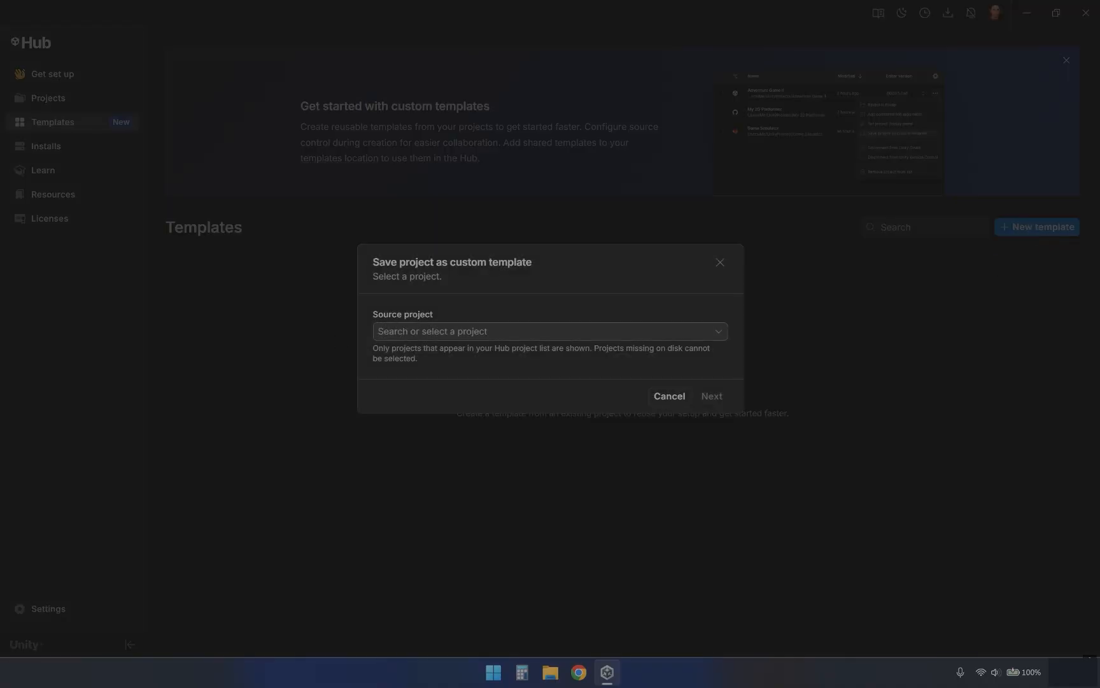
click(526, 331)
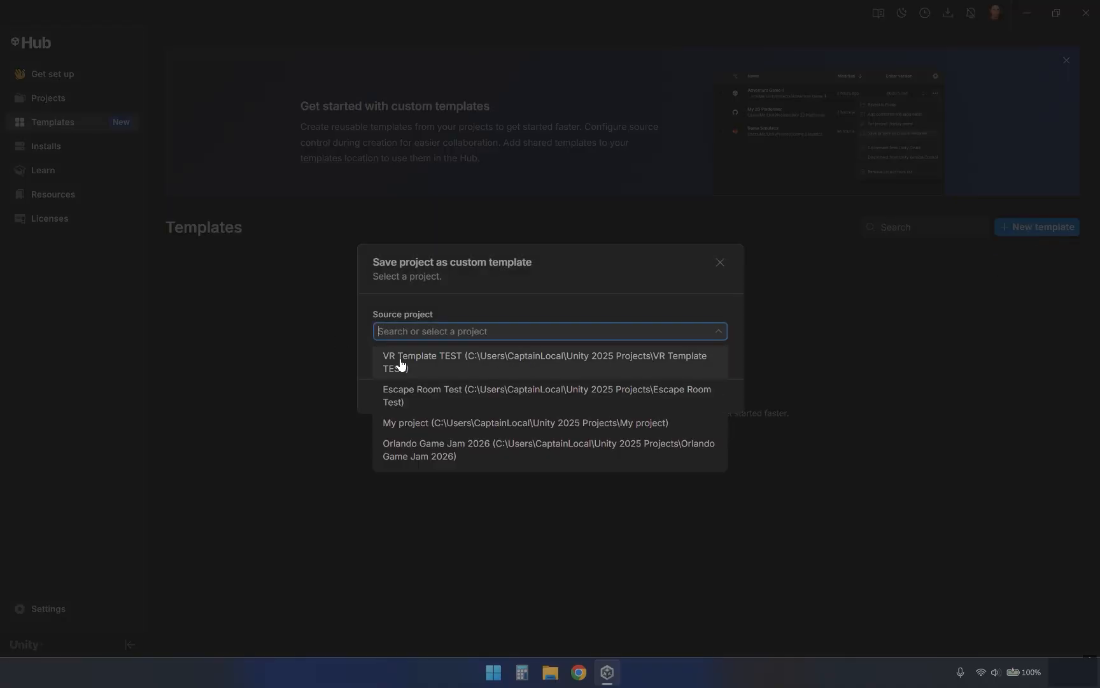
click(451, 363)
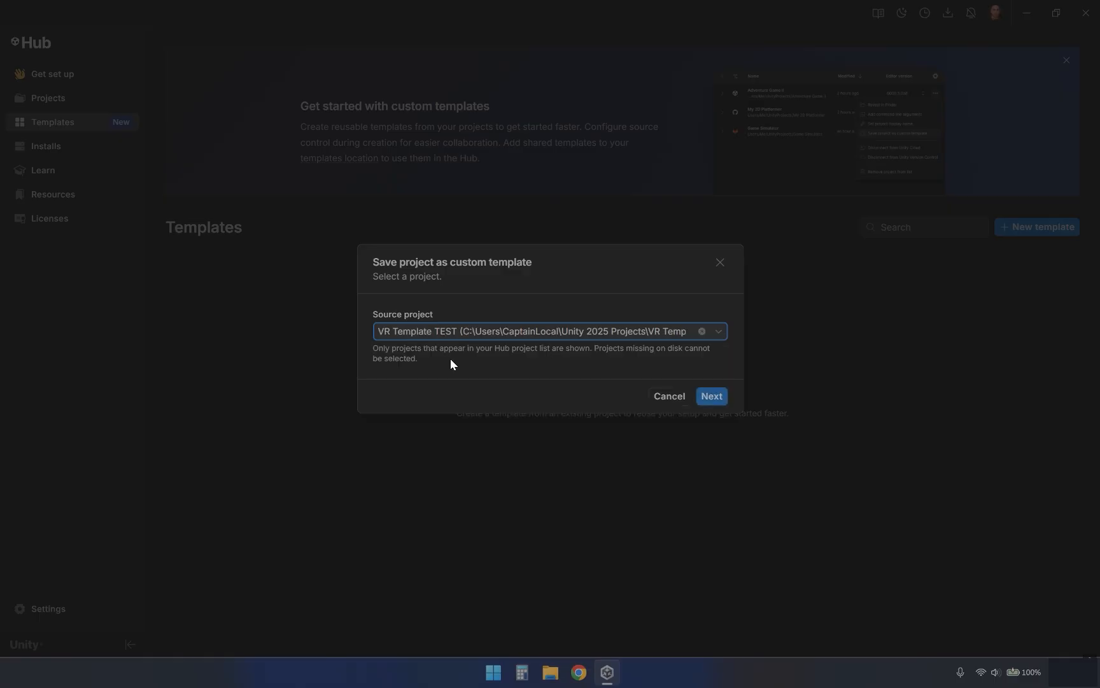
click(712, 399)
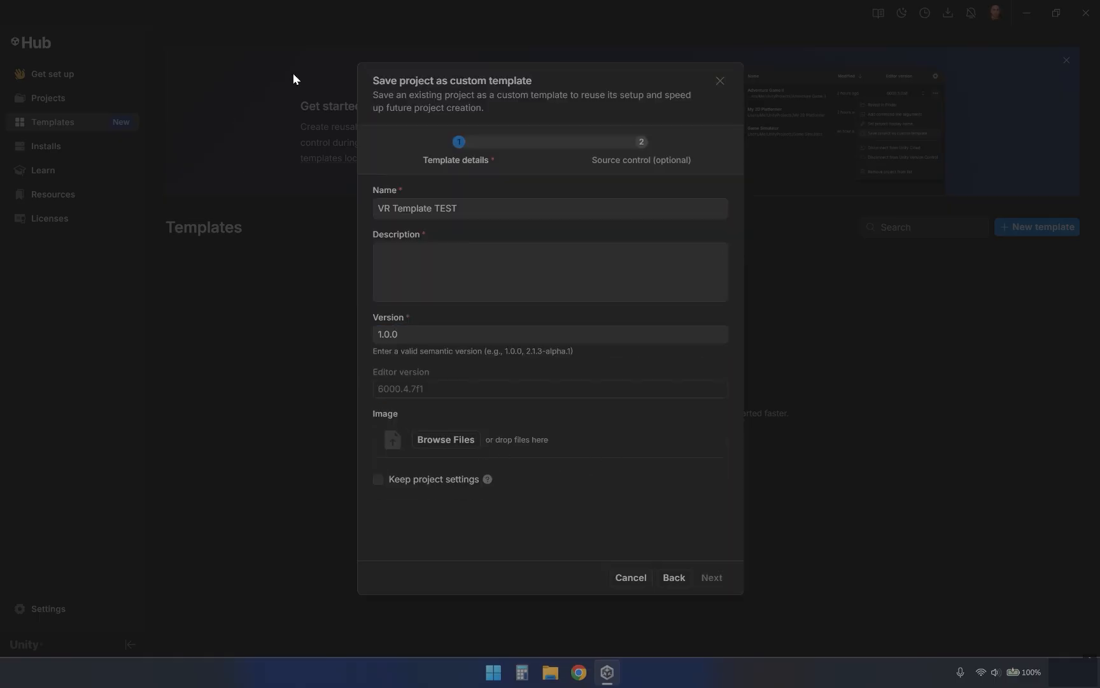
Fill in the template description, one entry per line: "Has:", "XR Plugin Management", "XR Interaction Toolkit", "Open XR", "Universal Rendder Pipline"
click(413, 255)
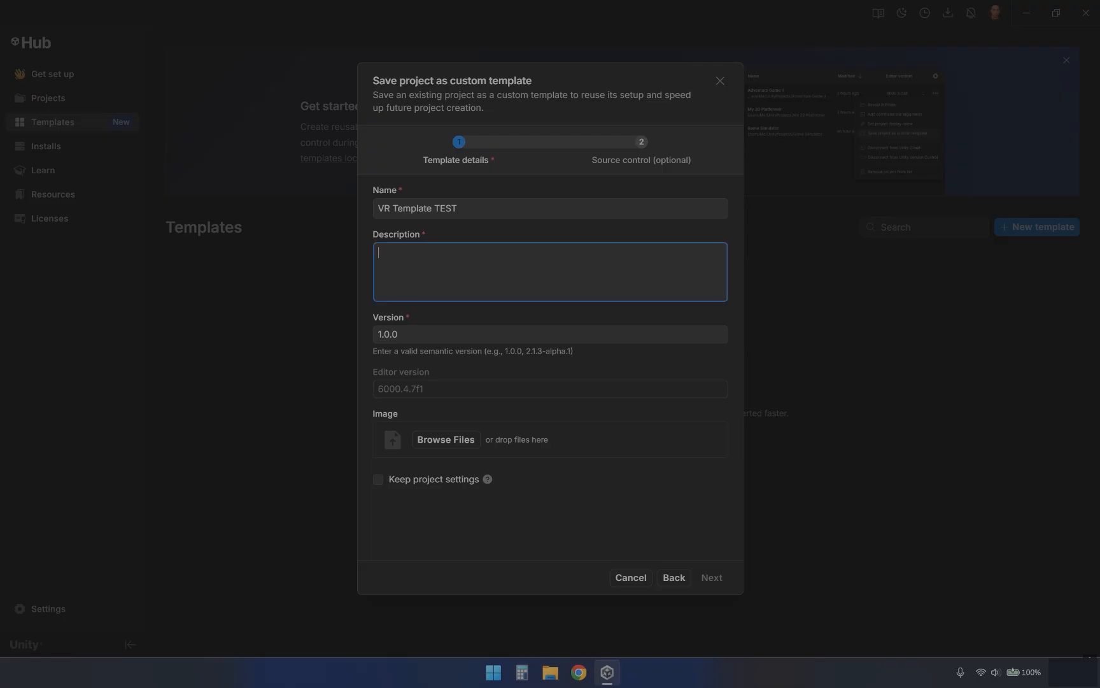
text(Has: XR Plugin Management XR Interaction Toolkit Open XR Universal Rendder Pipline)
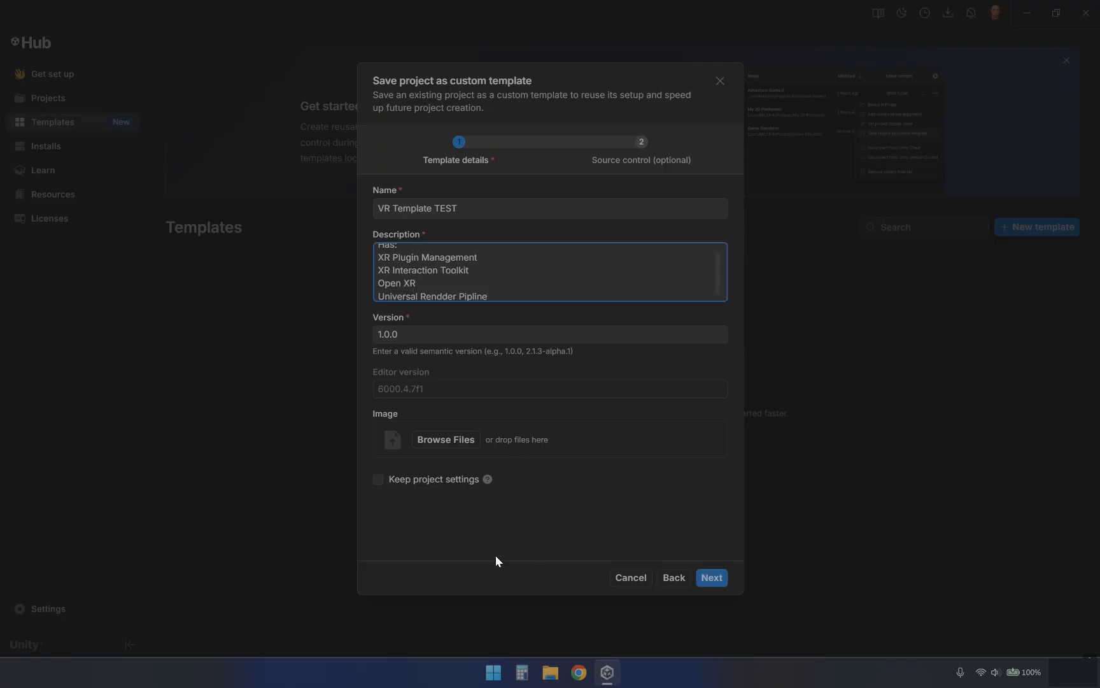
click(714, 580)
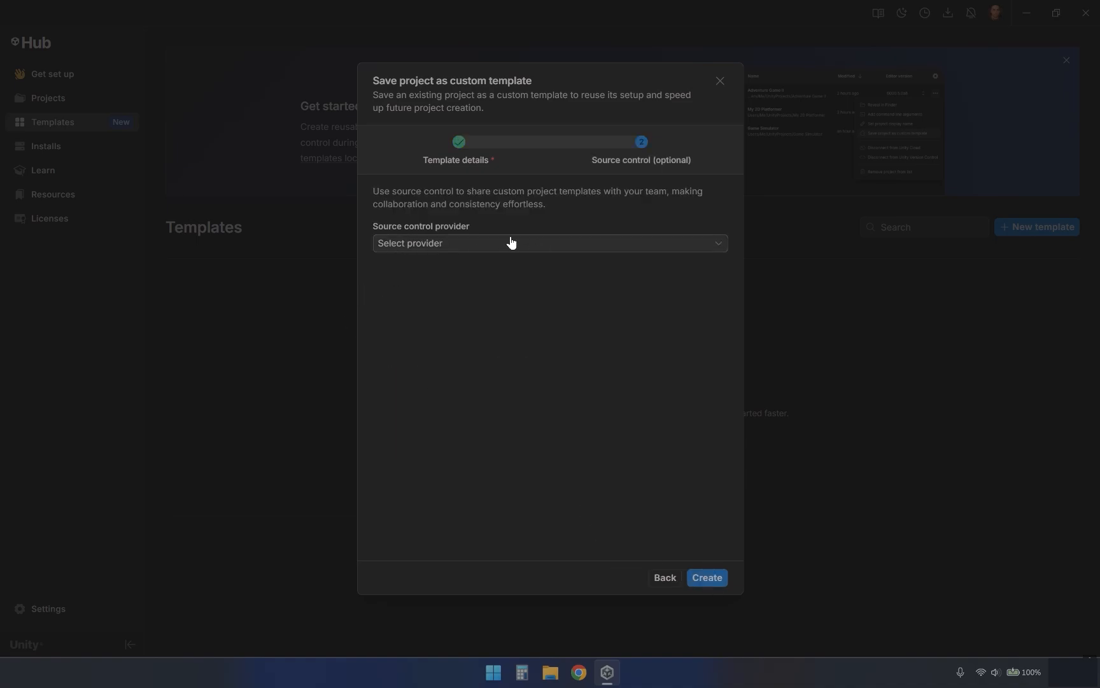
Look over the source control providers and create the custom template without choosing one
click(718, 245)
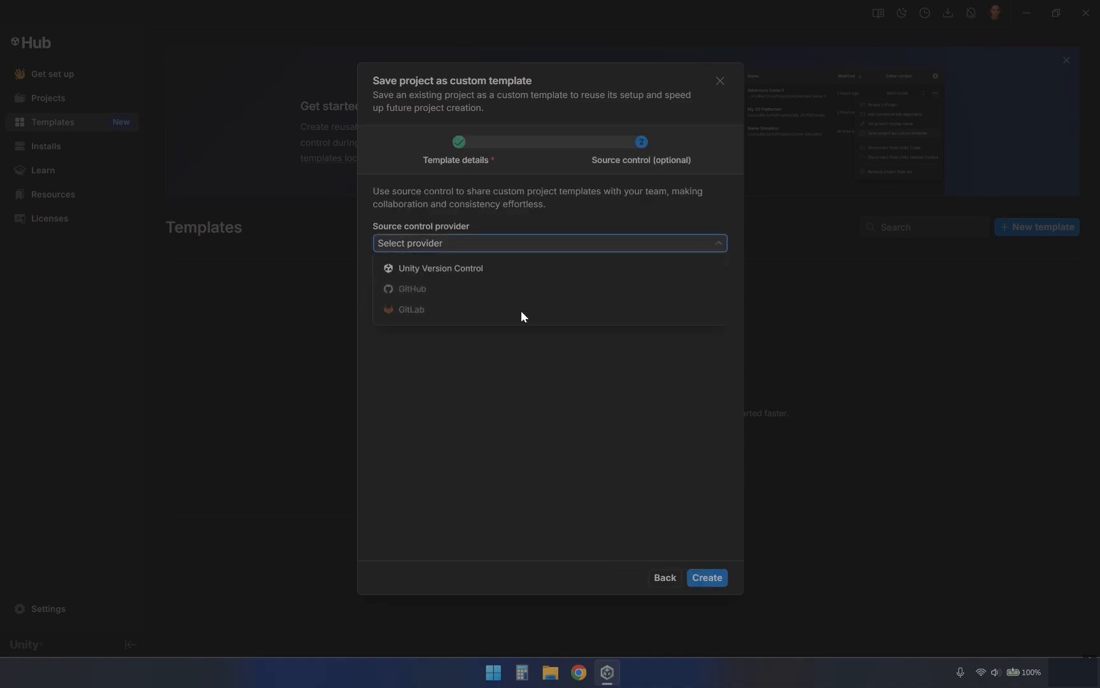
click(623, 192)
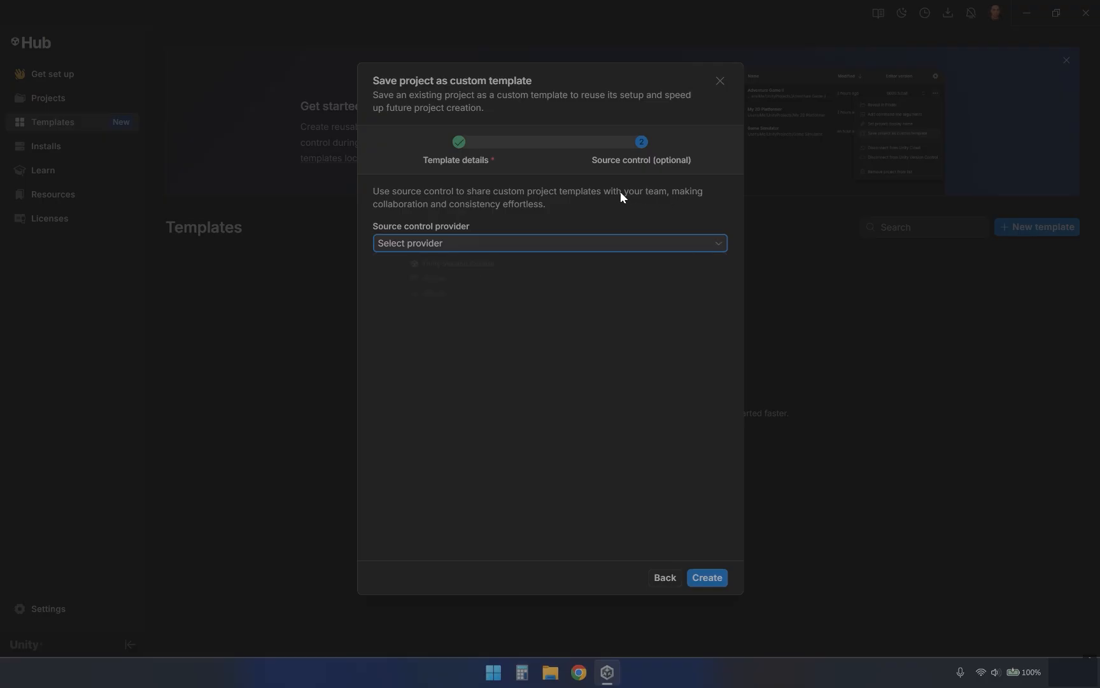
click(711, 582)
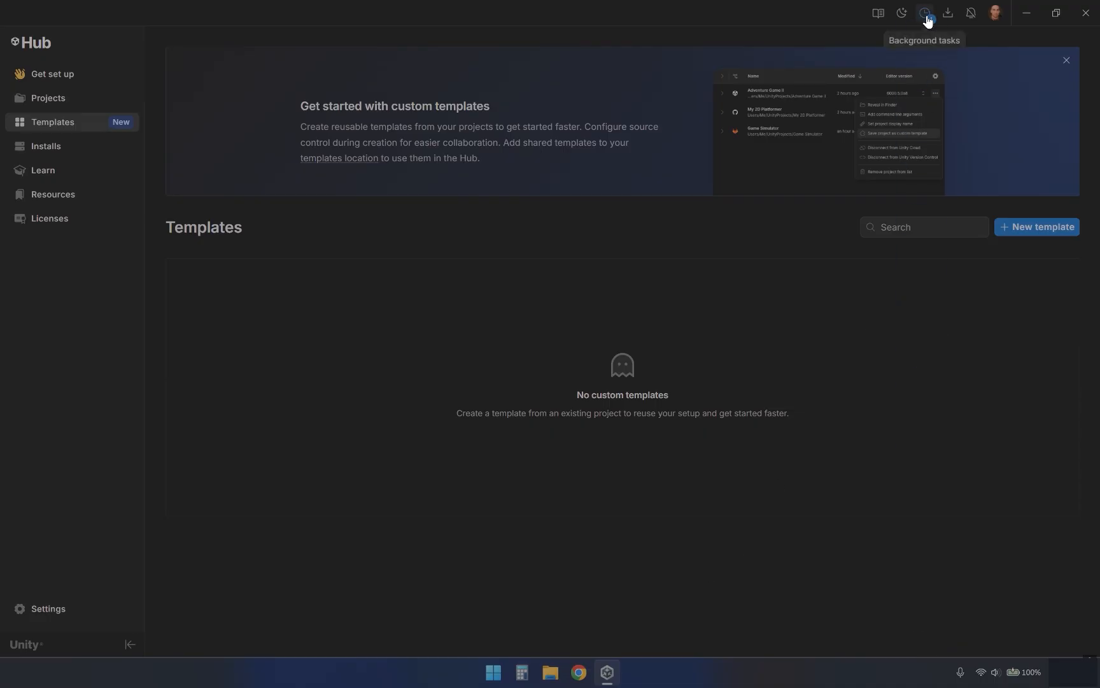
Check the template creation progress in the background tasks and dismiss the finished task
click(927, 16)
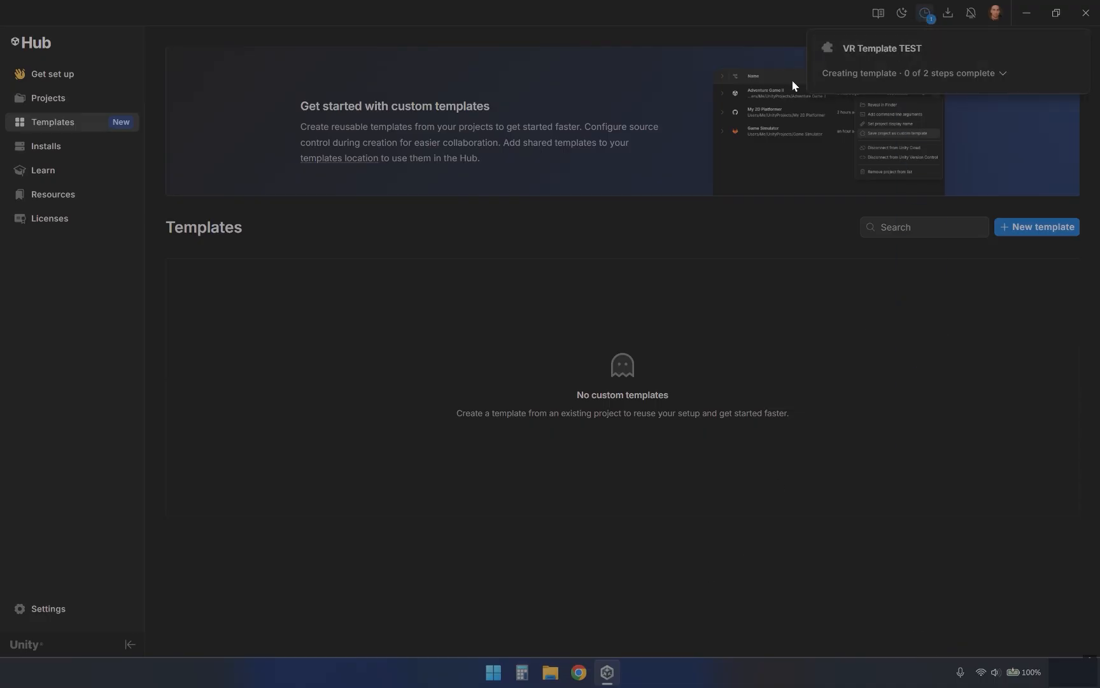
click(1004, 74)
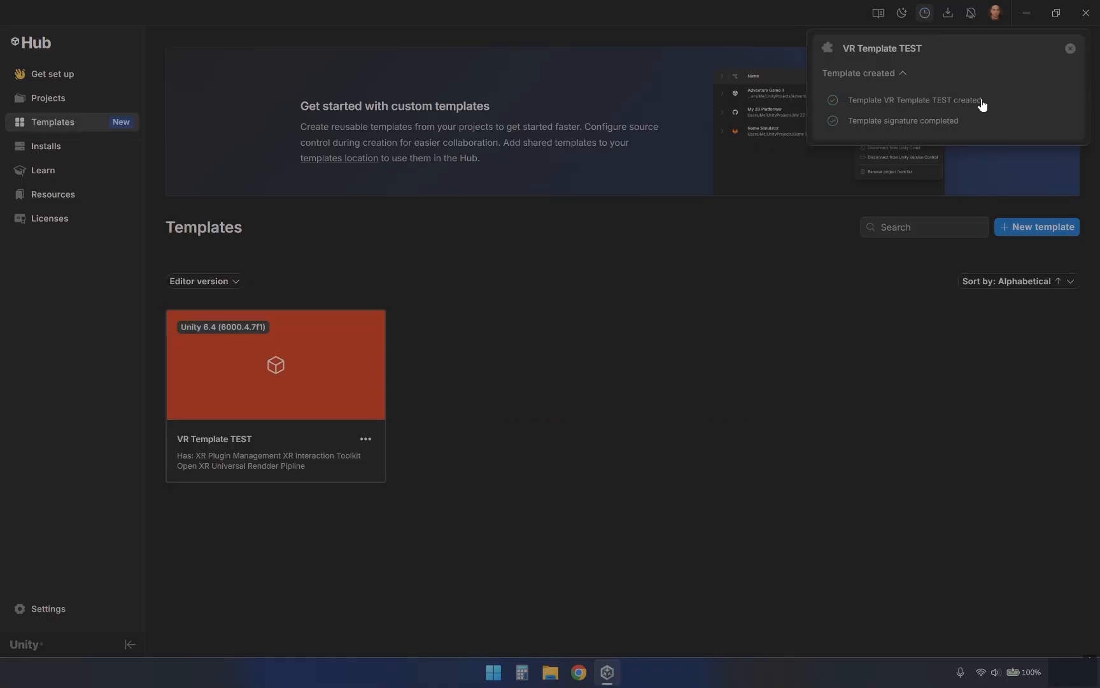
click(1071, 48)
click(797, 444)
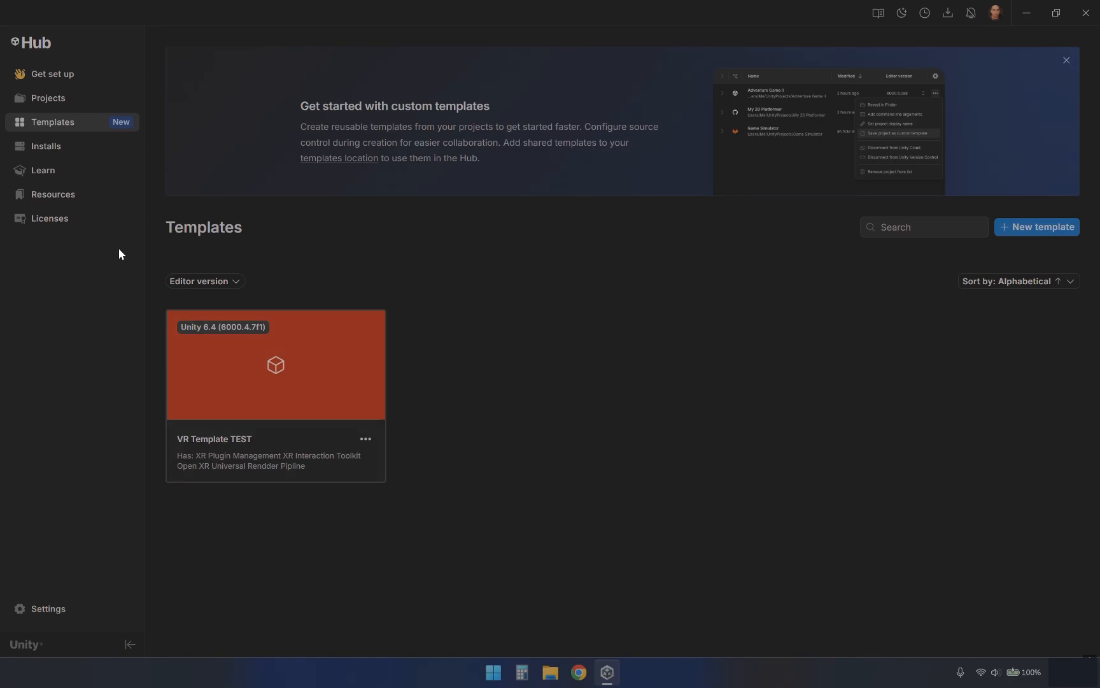
Start a new project using editor version 6000.4.7f1 and the custom VR Template TEST template
click(49, 99)
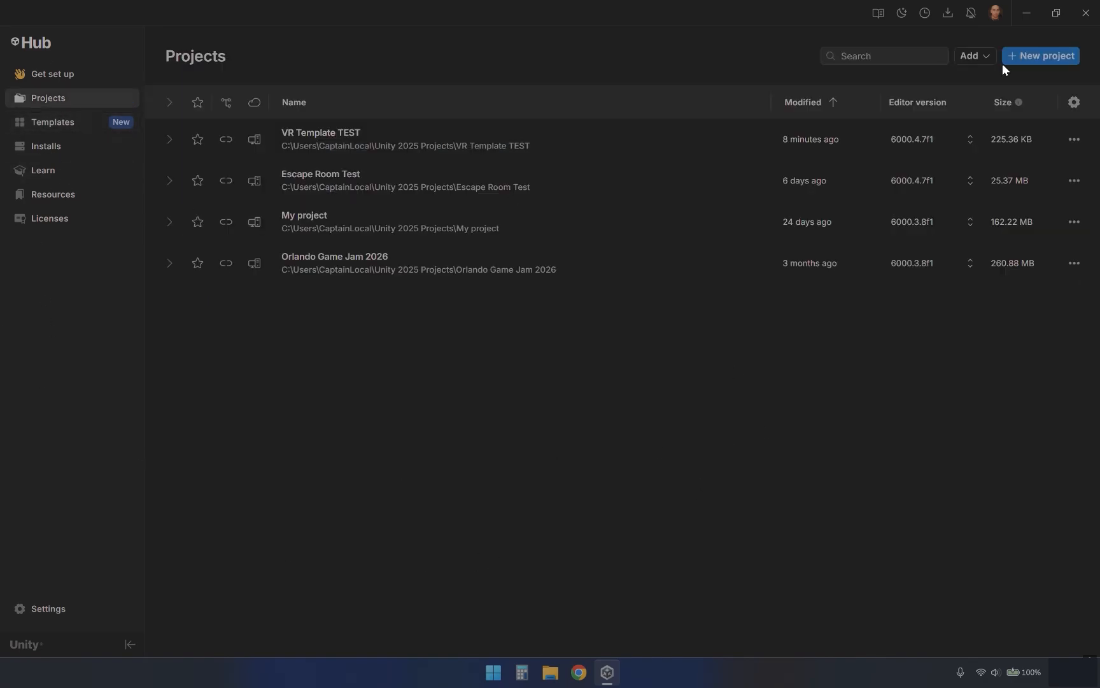
click(1045, 56)
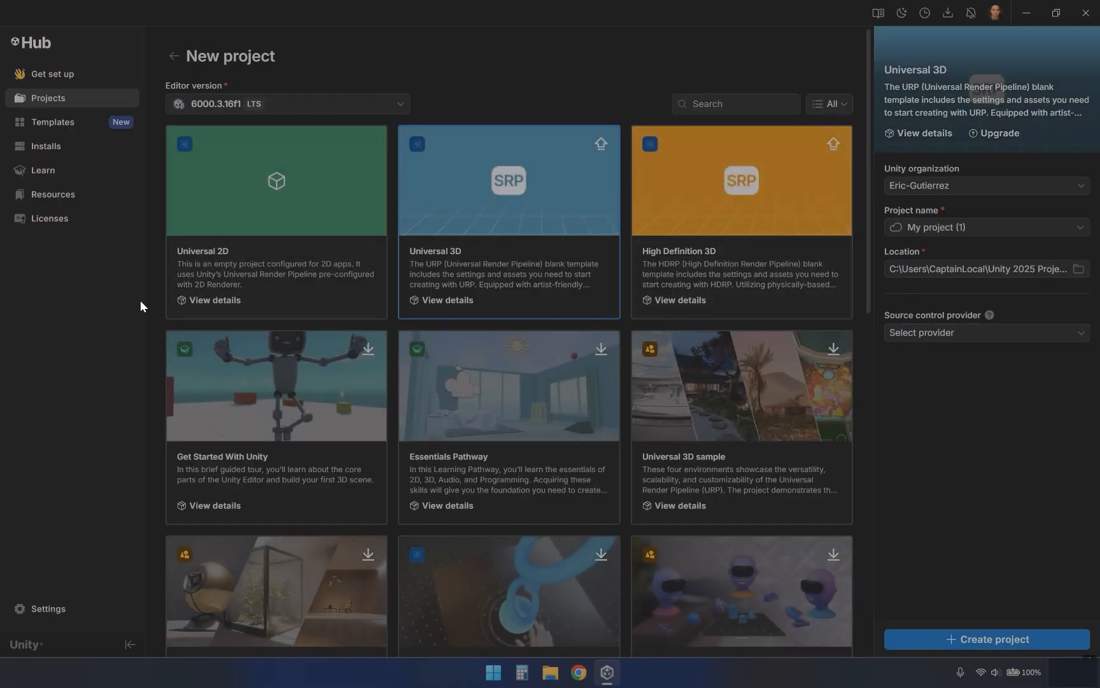
scroll(319, 351, down, 5)
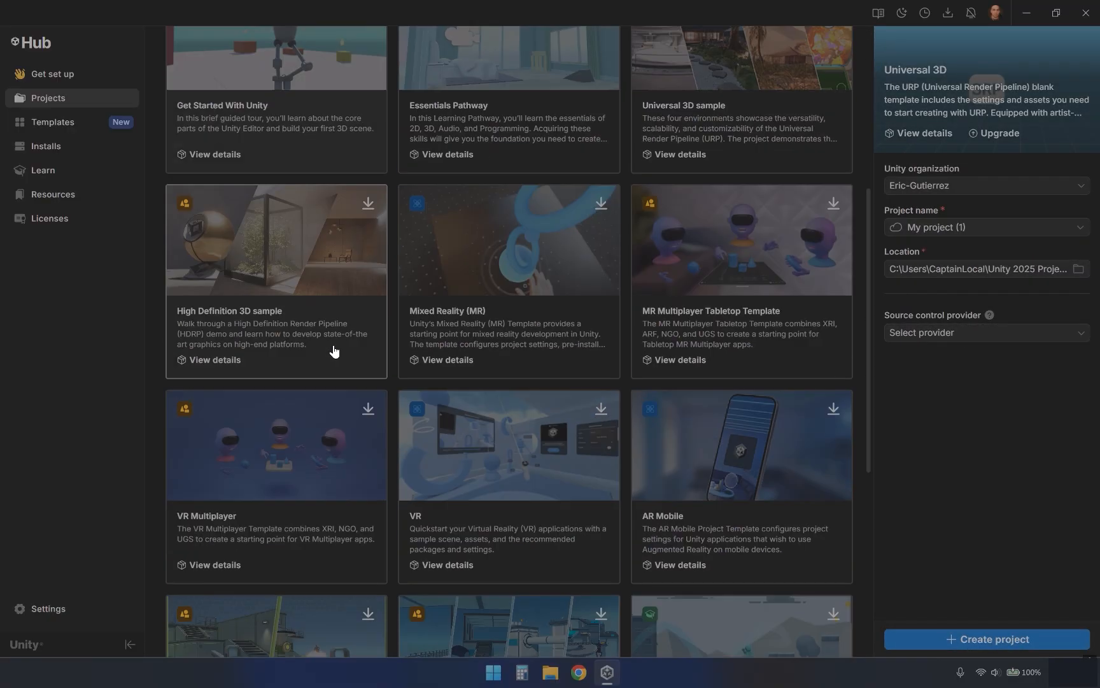
scroll(344, 351, down, 7)
scroll(440, 386, up, 10)
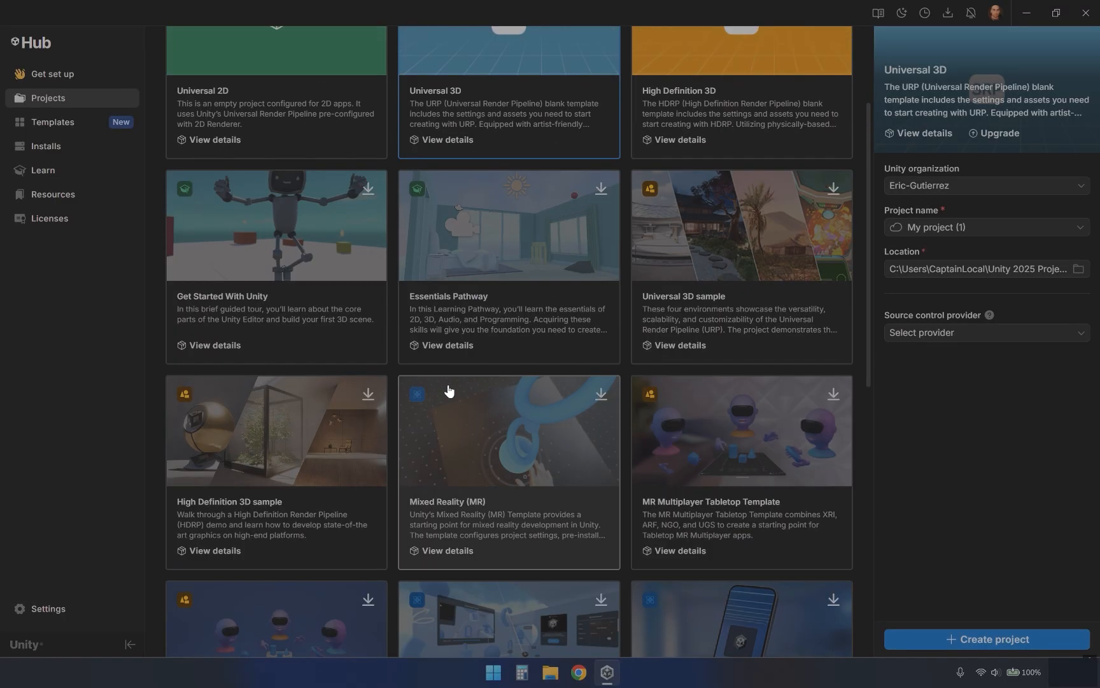
scroll(449, 391, up, 3)
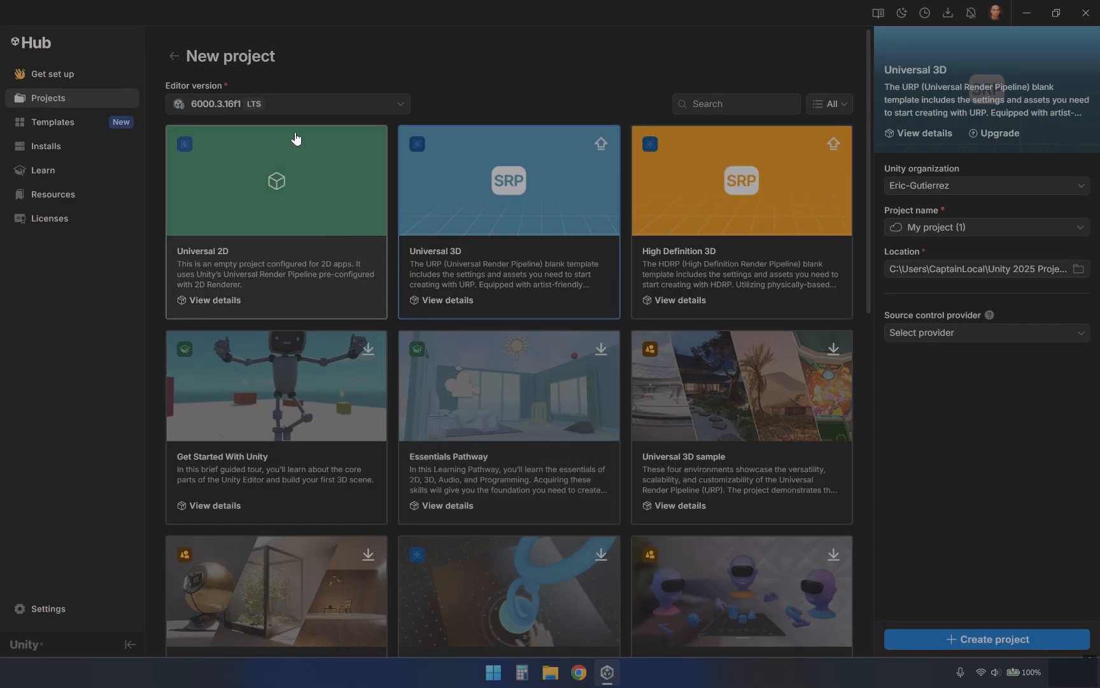
click(337, 104)
click(281, 160)
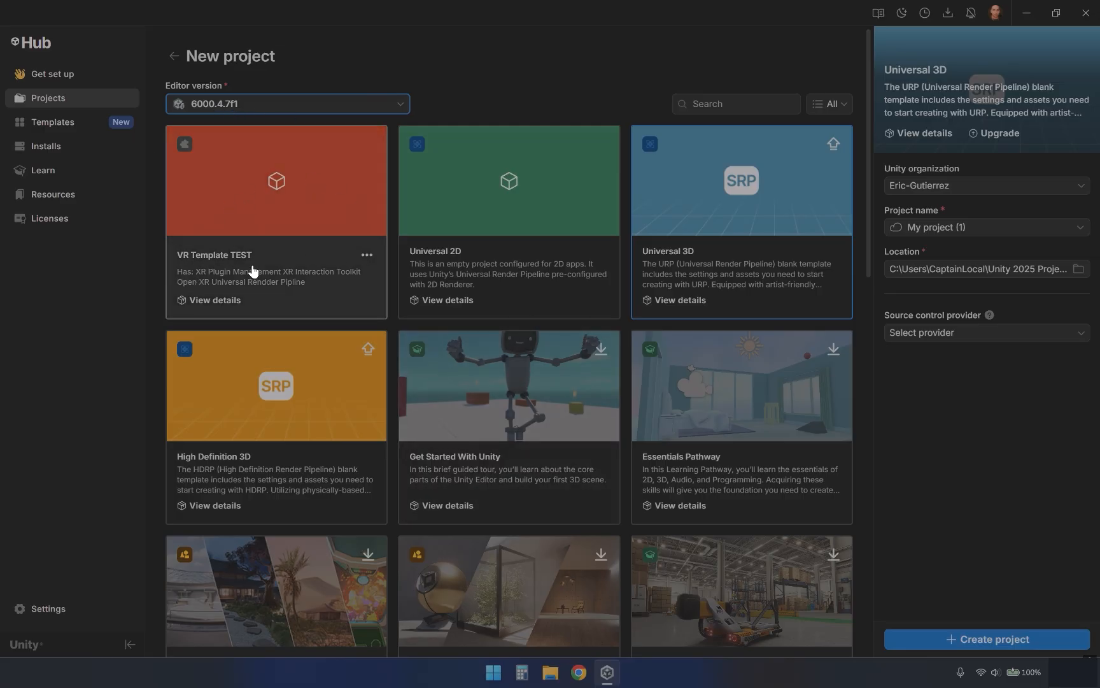
click(256, 221)
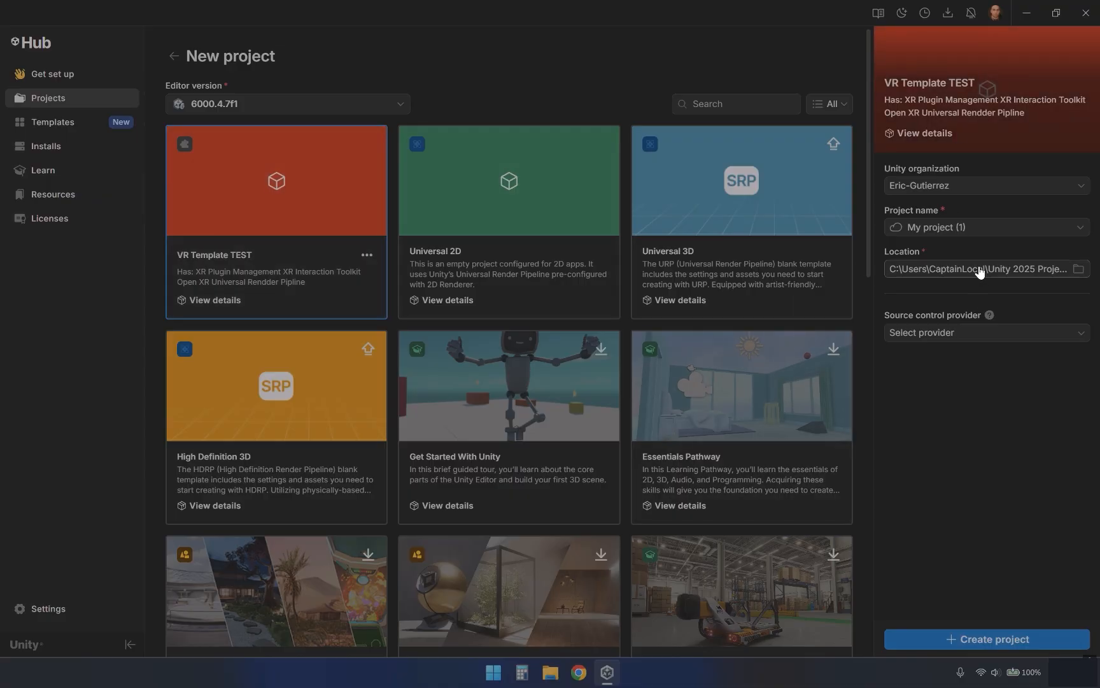
Make it a local project named Verify Template VR_01 and create it
drag(969, 227, 906, 227)
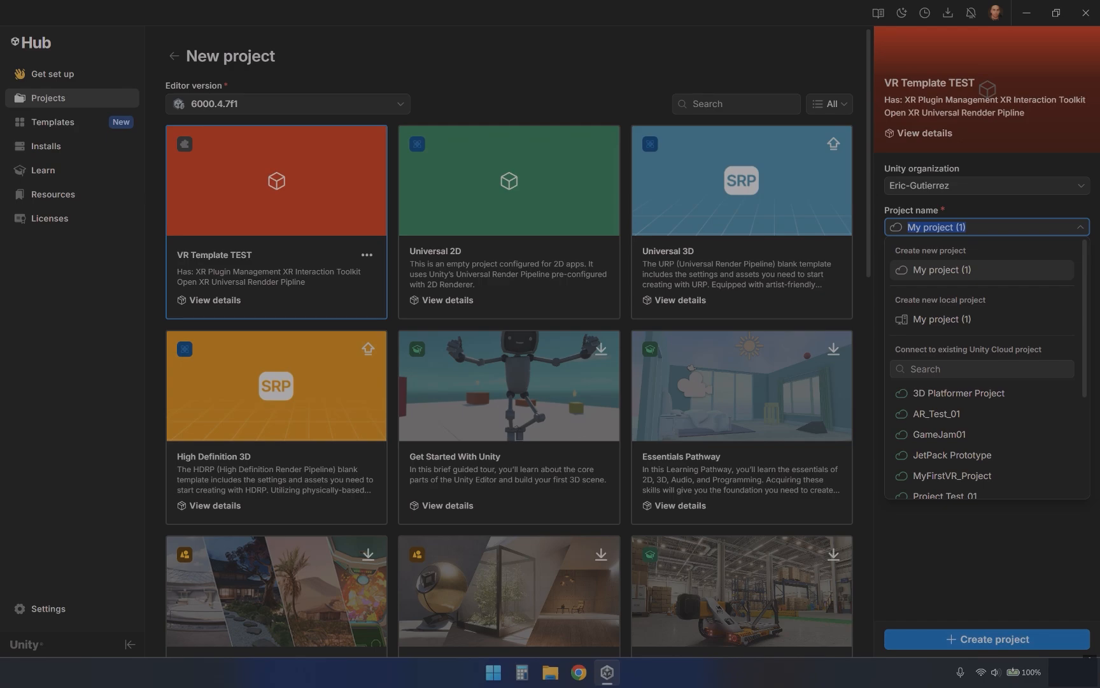
click(930, 321)
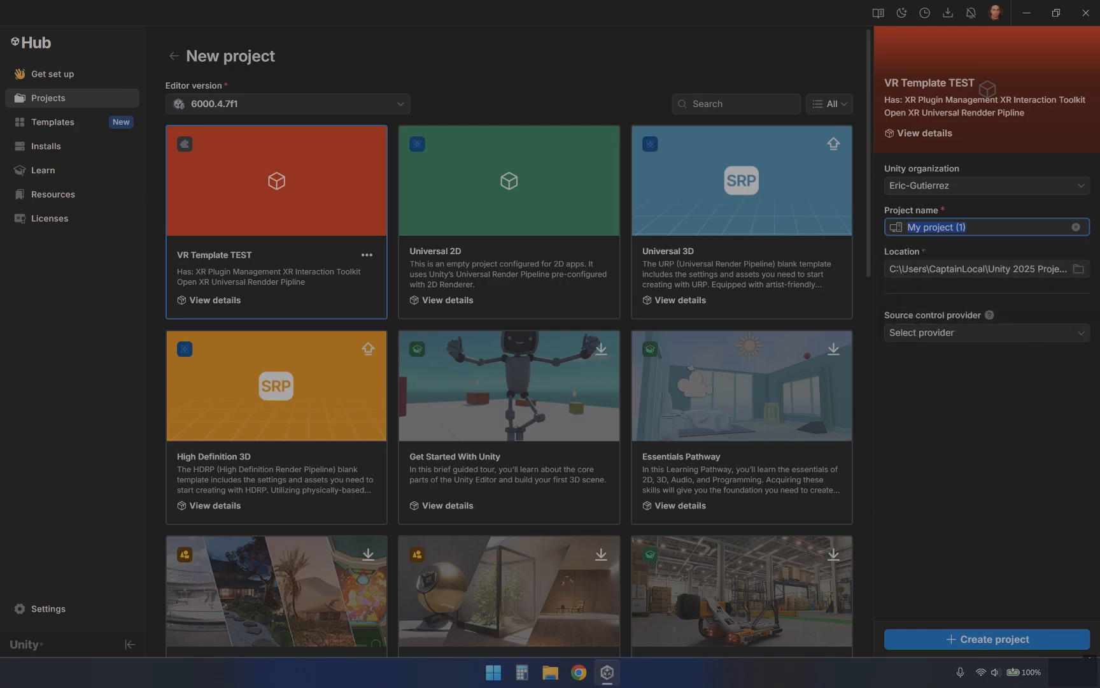
text(Verify Template VR_01)
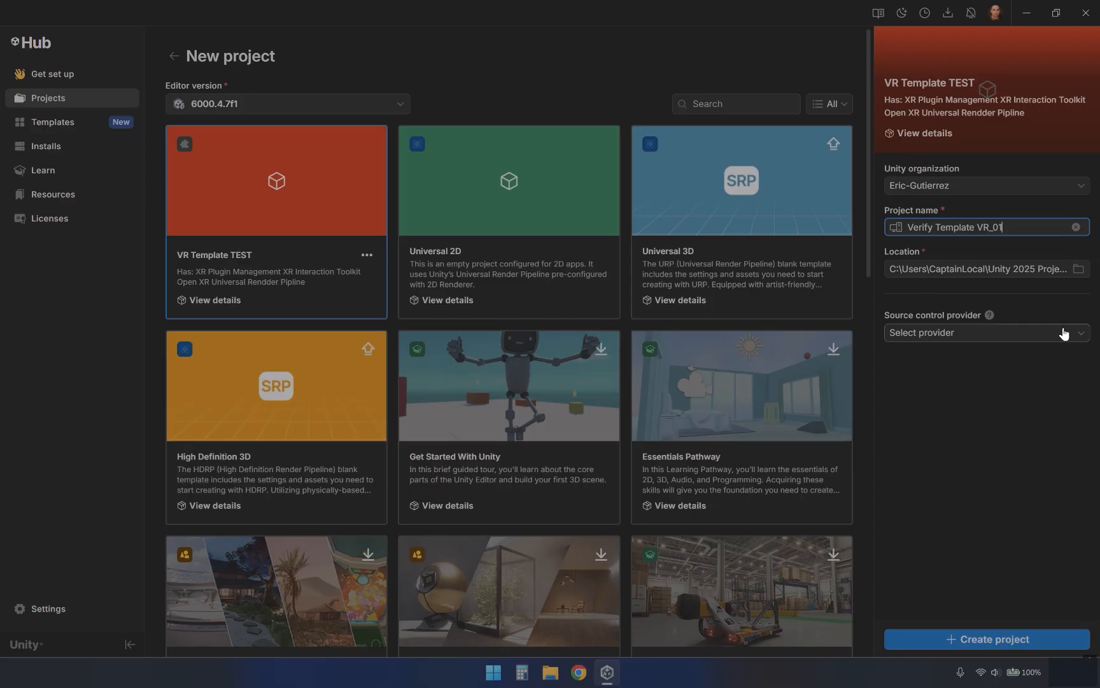
click(1008, 640)
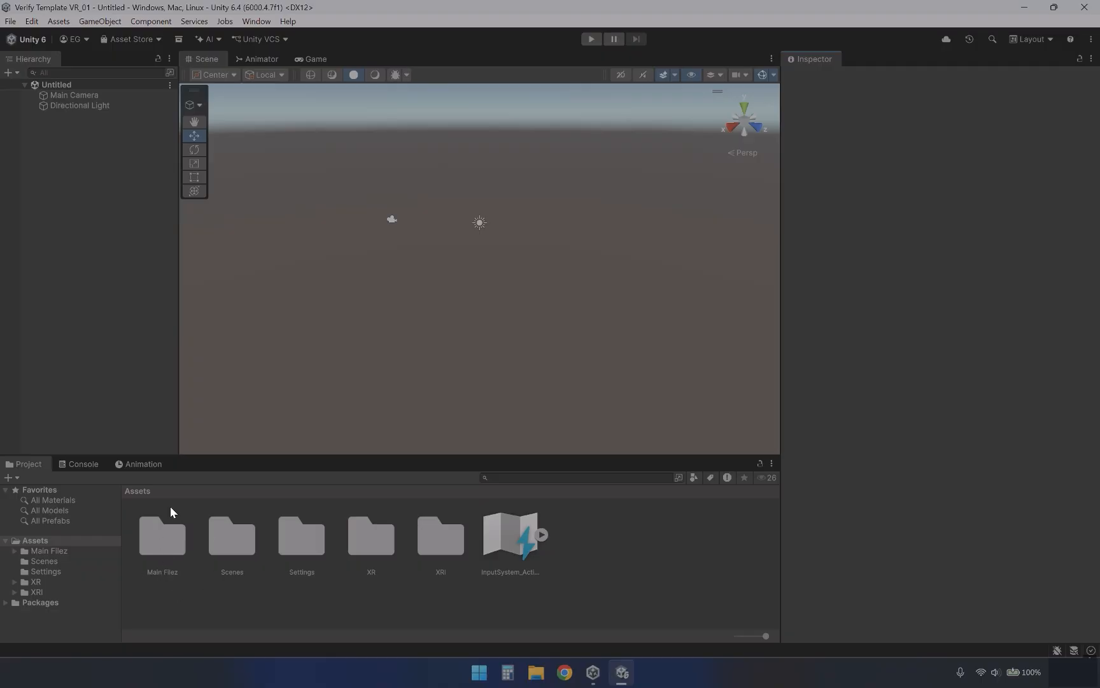
Open the Main Filez folder in the new project and check the subfolders carried over from the template
click(164, 550)
double_click(164, 550)
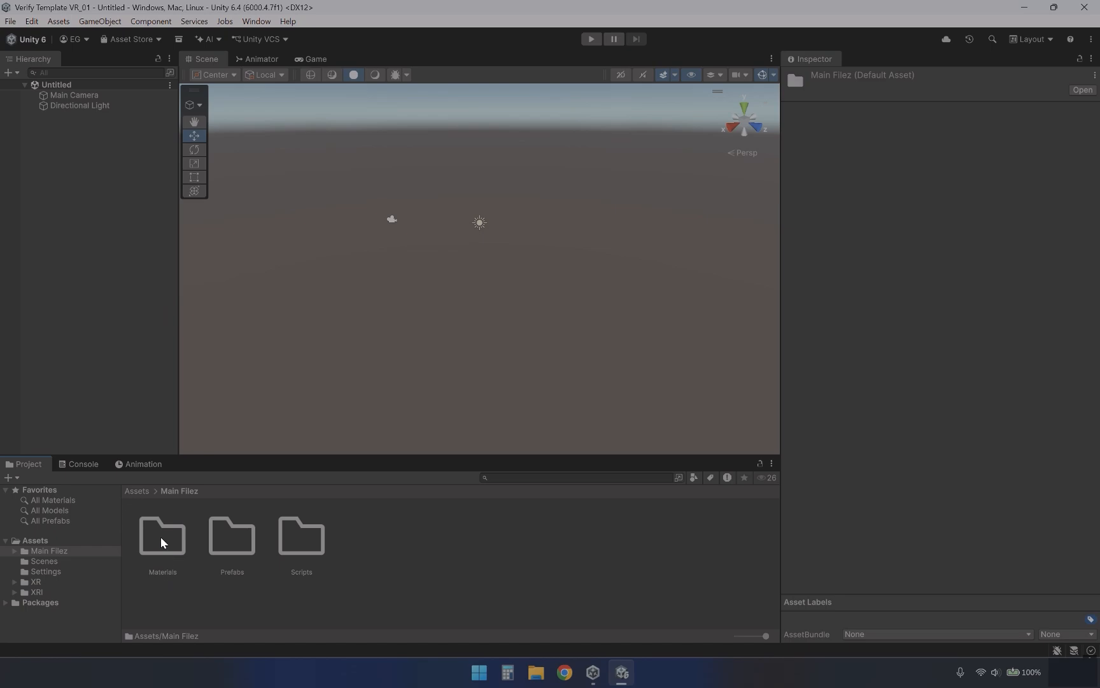
click(161, 536)
click(238, 542)
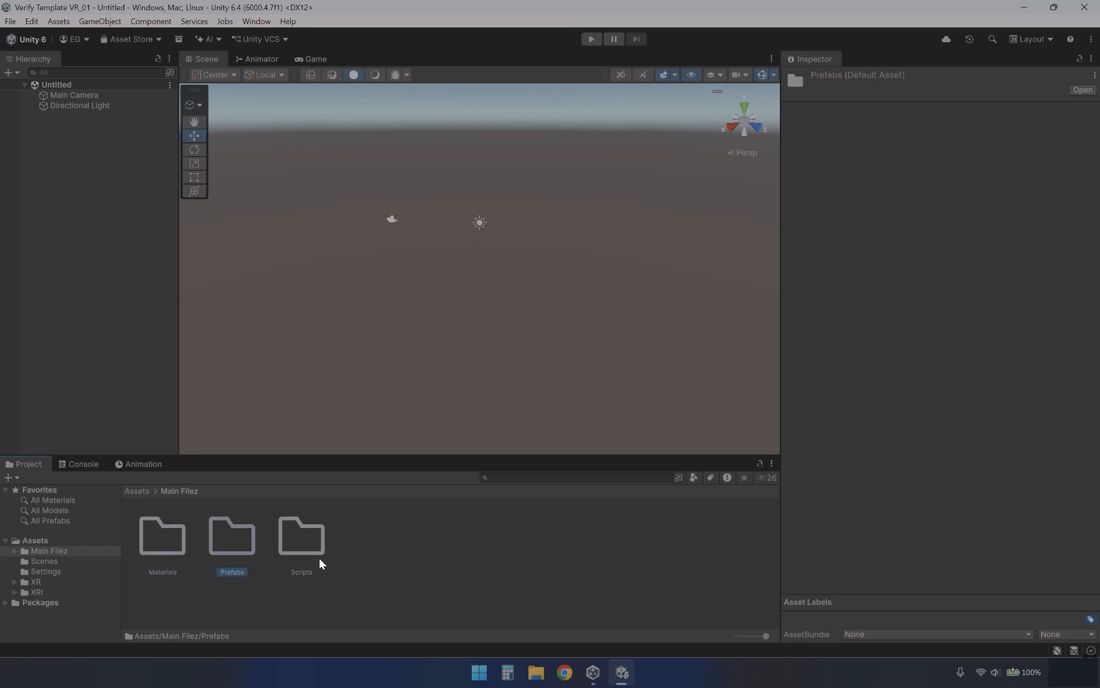
Check that the Scripts subfolder is present in the new project's Main Filez folder
click(302, 547)
click(944, 421)
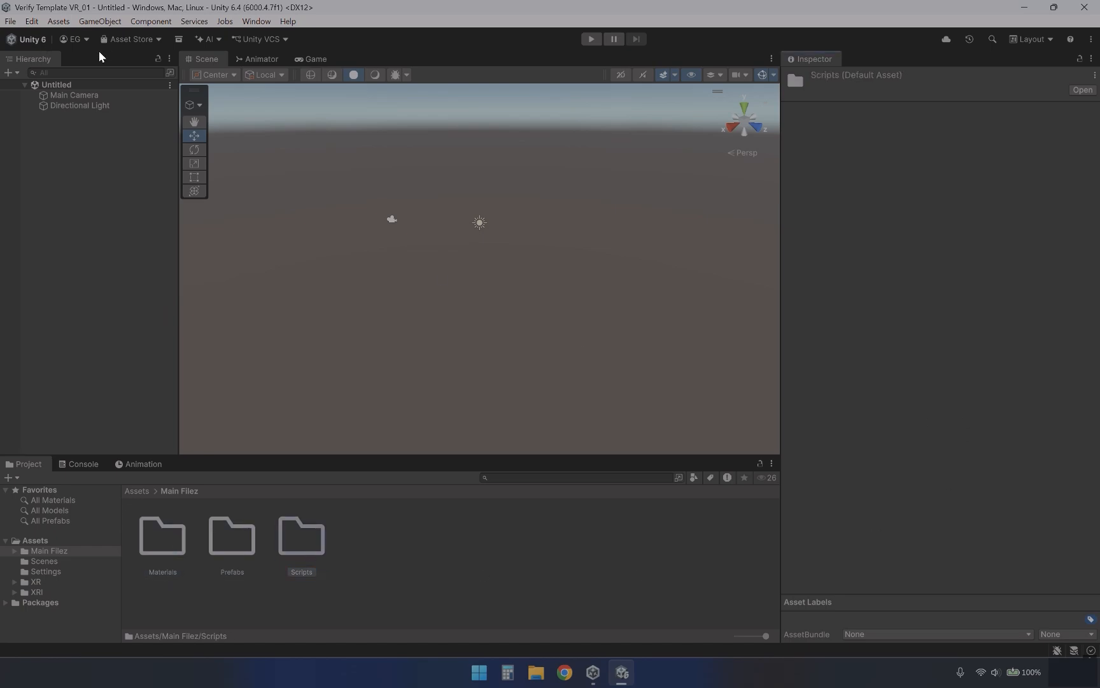
Open the Package Manager and list the Unity Registry packages
click(288, 21)
click(257, 21)
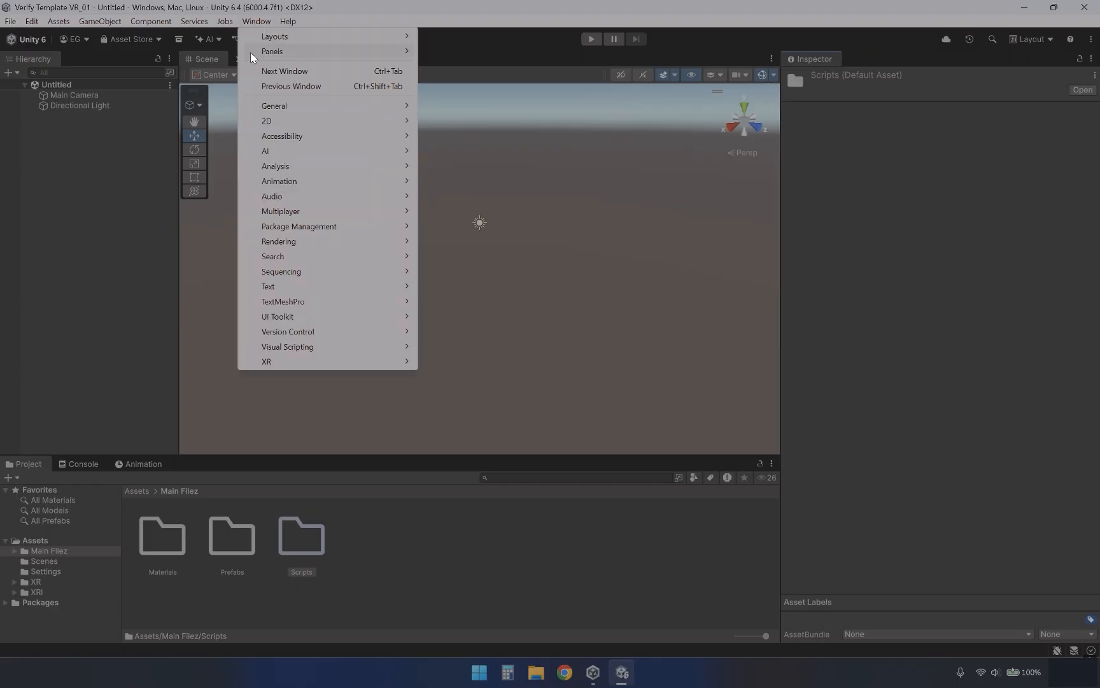
mouse_move(300, 227)
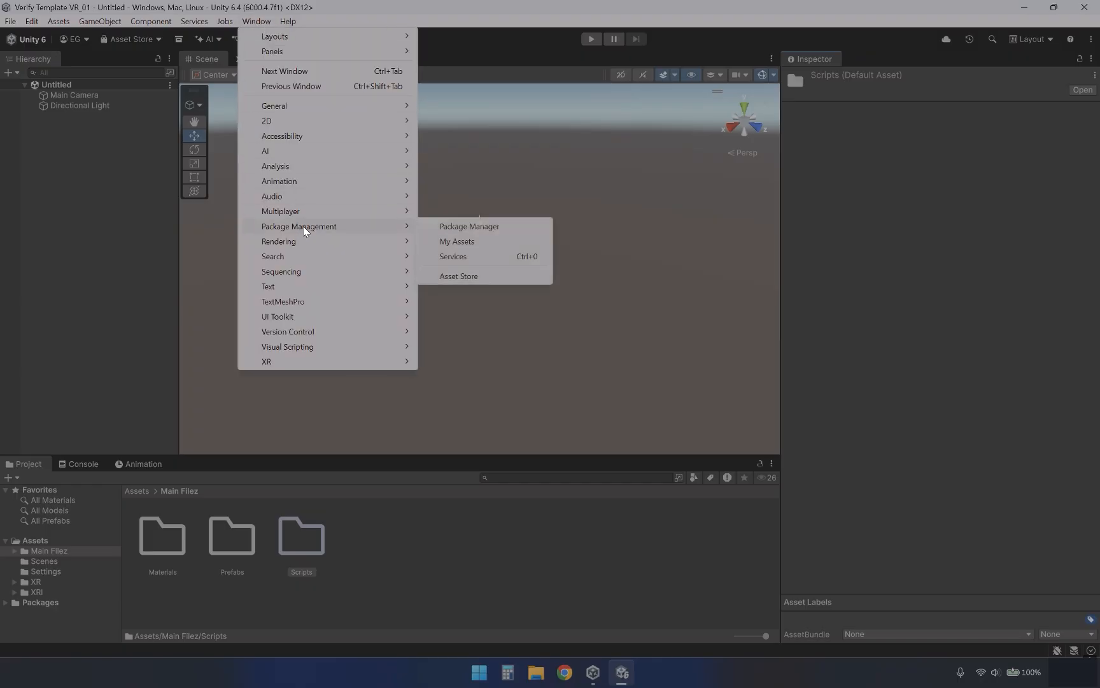
click(460, 228)
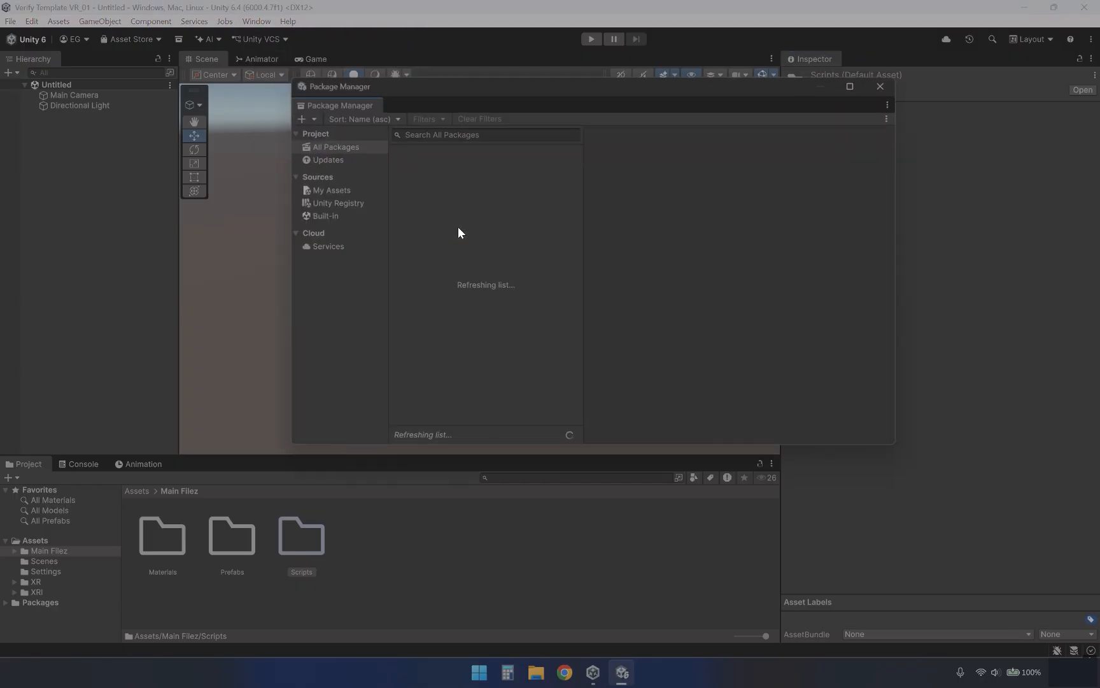
click(334, 201)
Check the installation status of the XR Plugin Management and XR Interaction Toolkit packages in the new project
drag(578, 170, 597, 435)
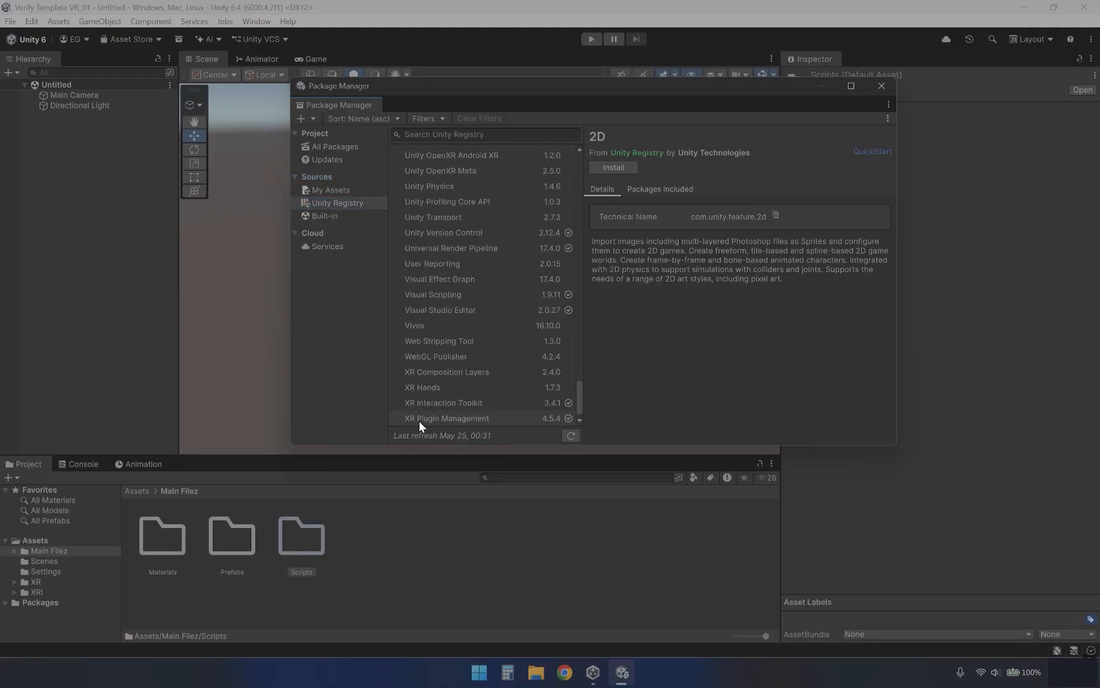
click(454, 418)
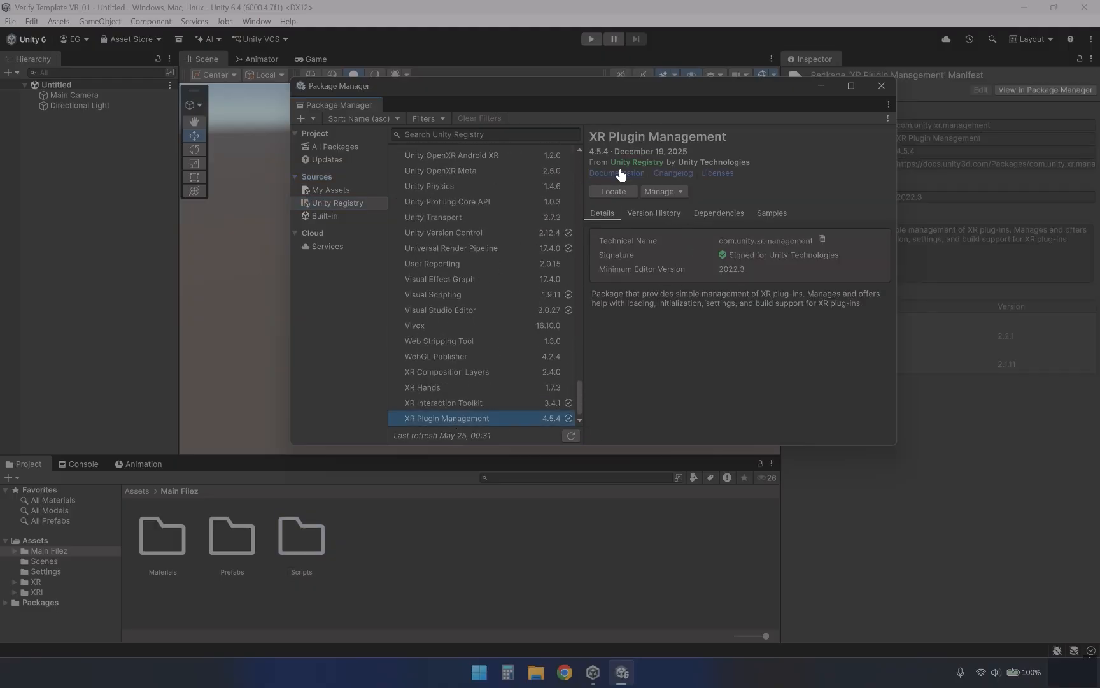
click(439, 406)
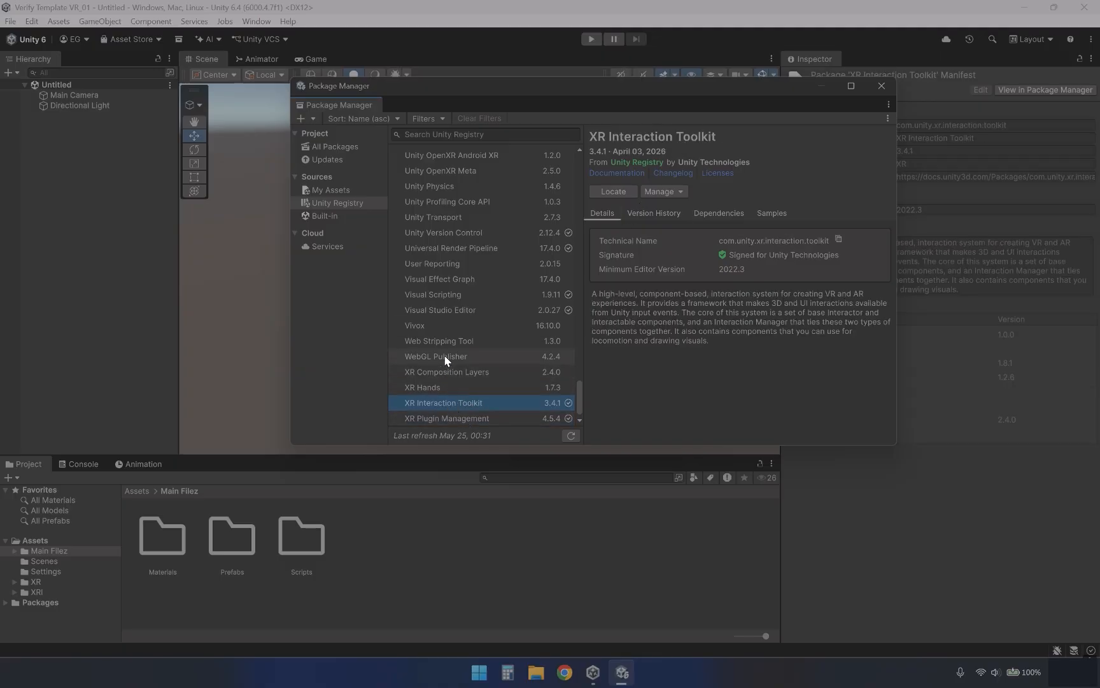
Find the OpenXR Plugin in the Unity Registry list and check its installation status
scroll(446, 344, up, 15)
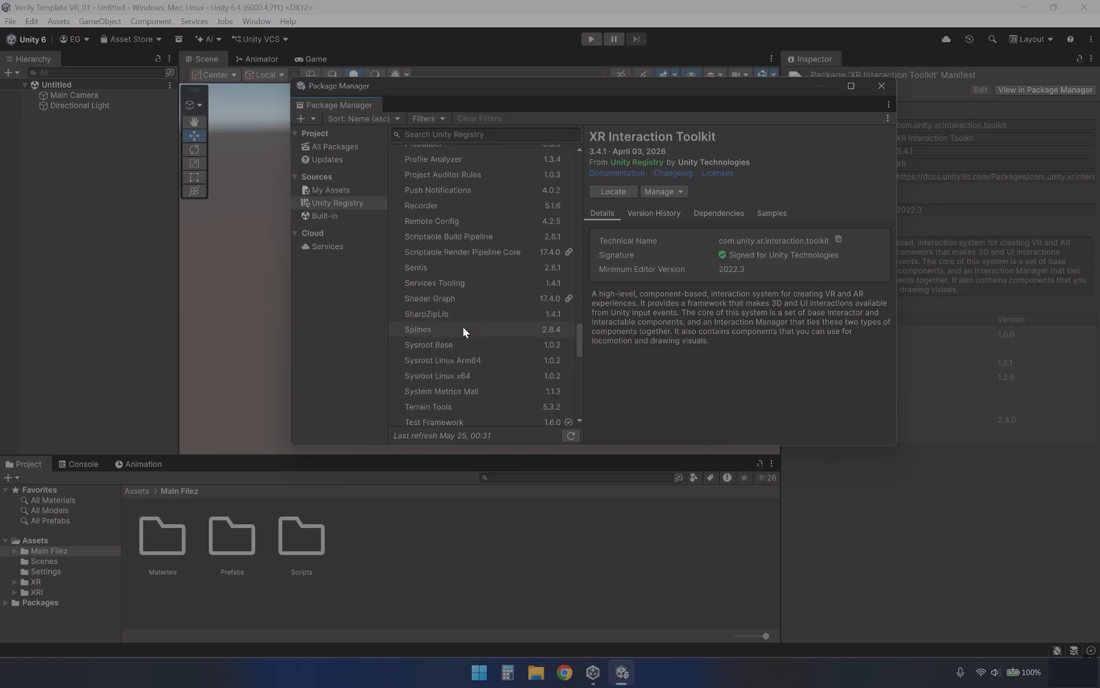
scroll(465, 327, up, 10)
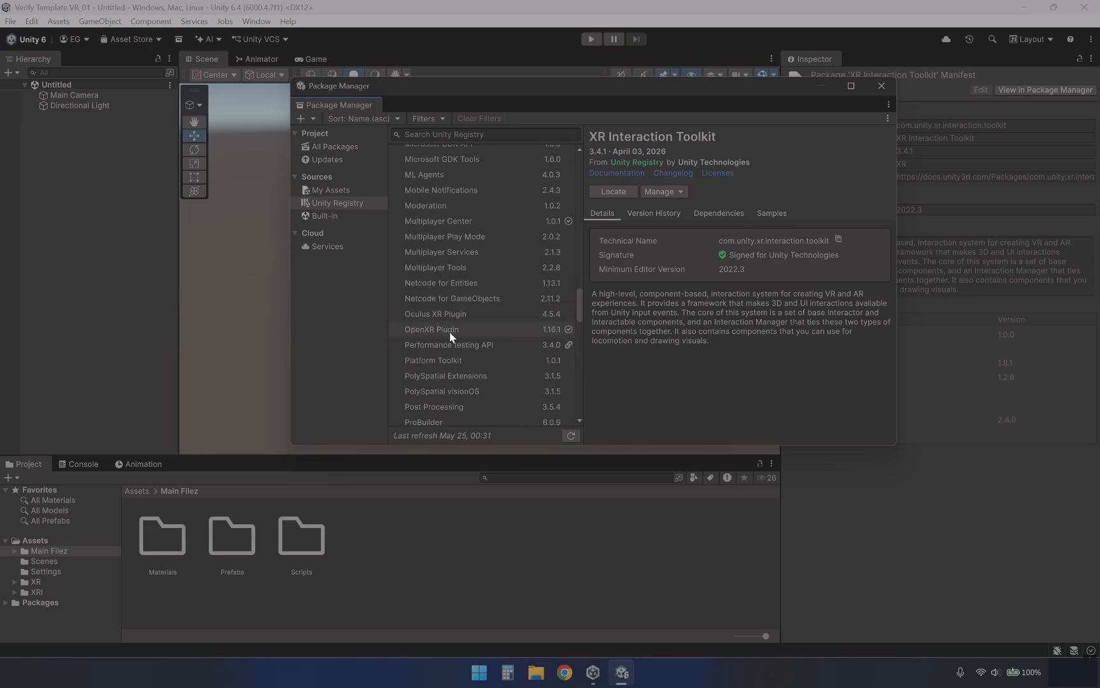
click(450, 332)
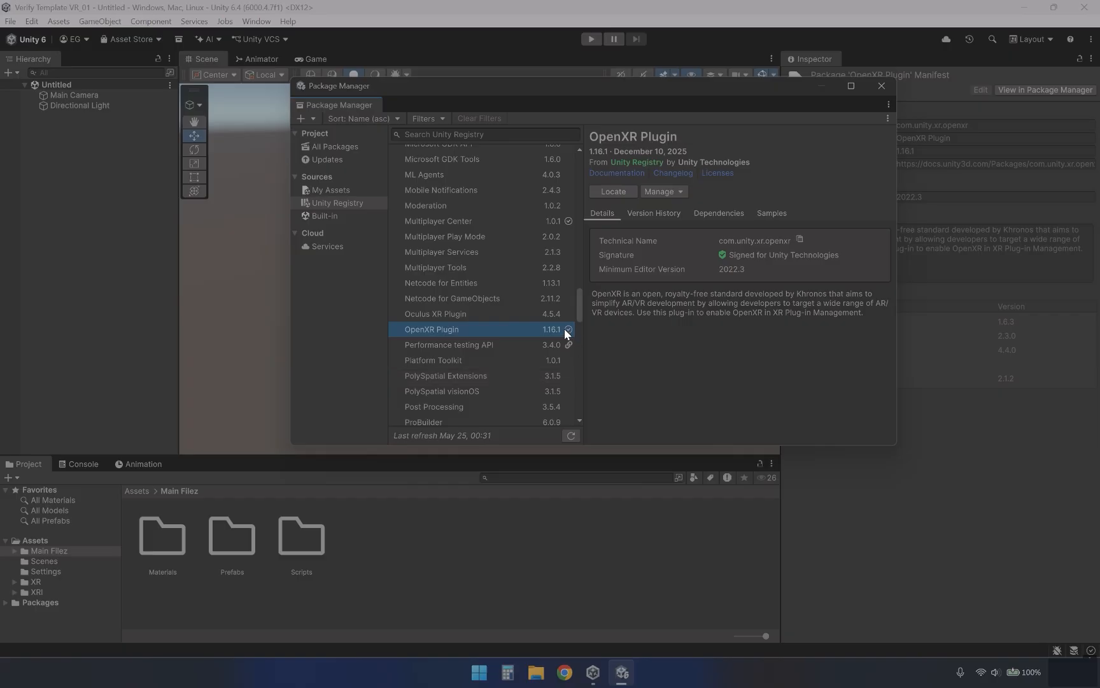
scroll(482, 268, down, 20)
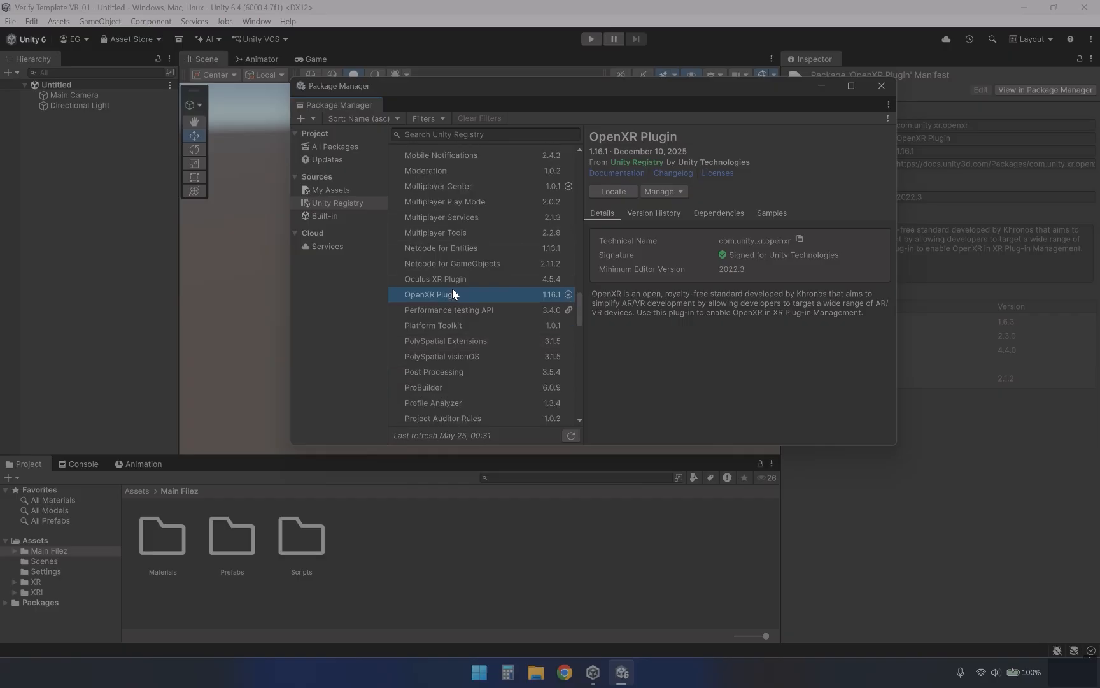